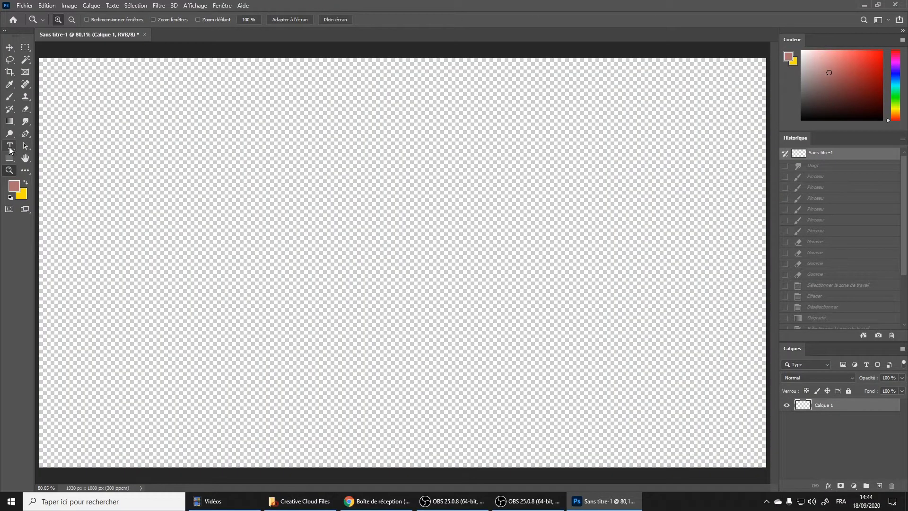
Draw a paragraph text box on the canvas and commit its Lorem ipsum placeholder text
click(10, 145)
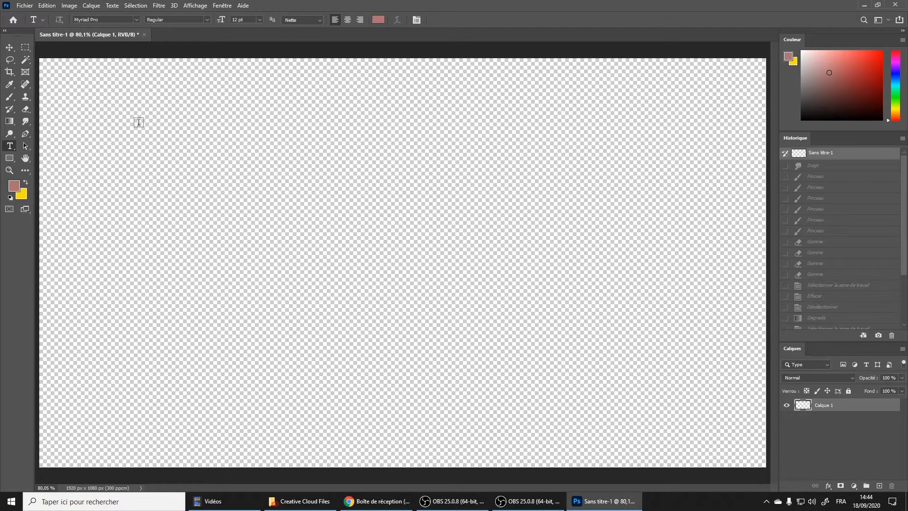
drag(184, 199, 565, 320)
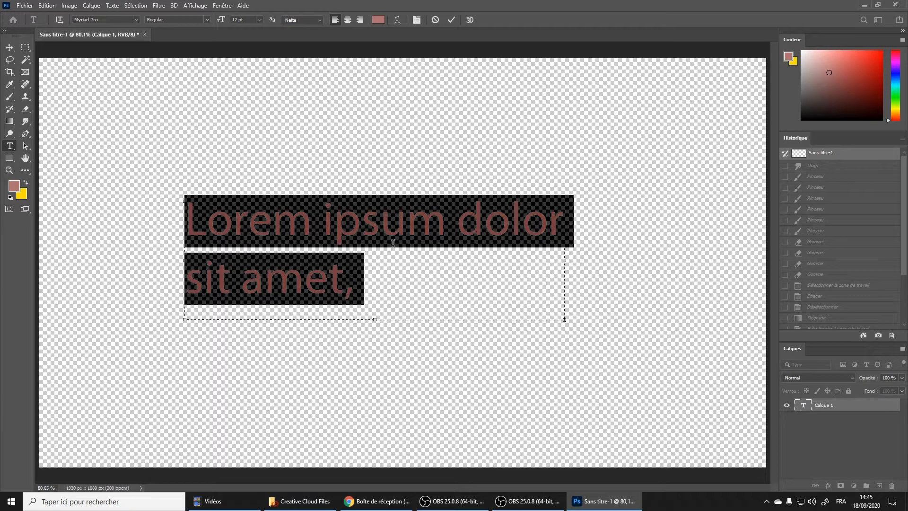
click(353, 238)
click(483, 234)
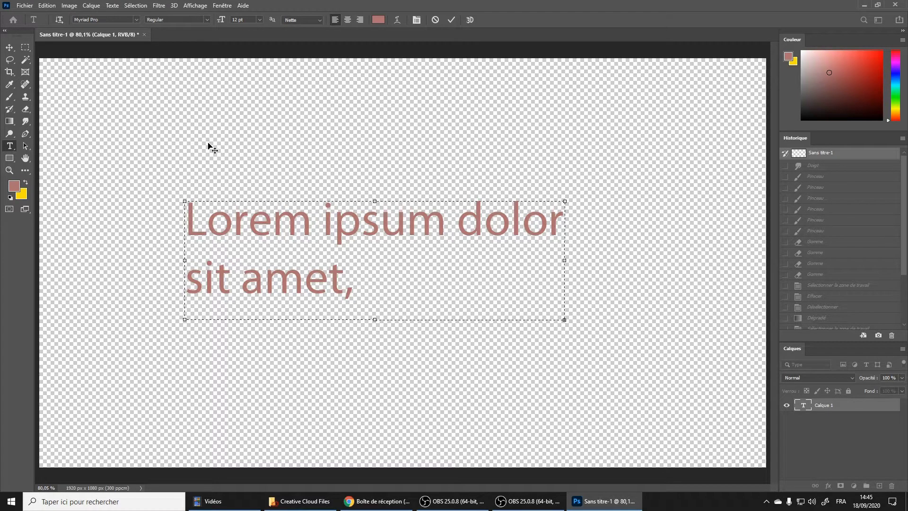
click(12, 148)
Start a second horizontal text line near the top of the canvas
right_click(9, 147)
click(52, 143)
click(264, 140)
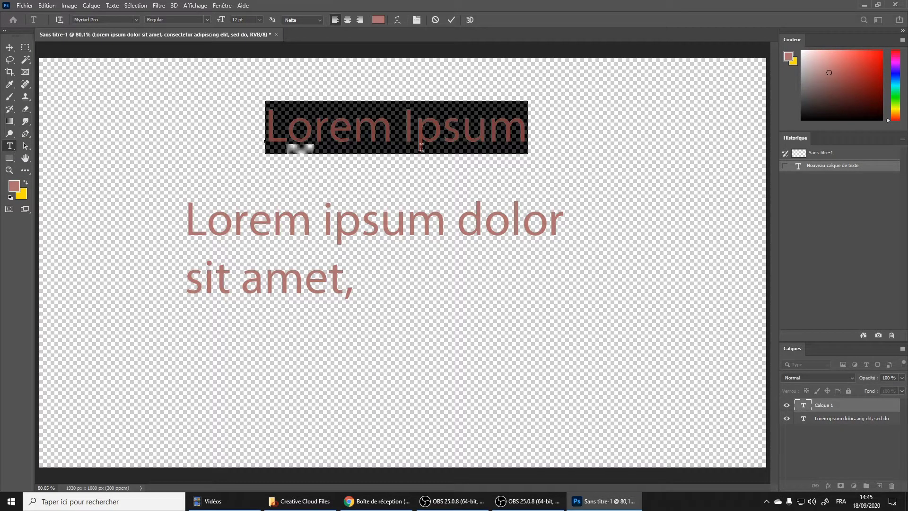
Add a vertical text line on the canvas's left side, then revert to the Sans titre-1 snapshot
right_click(11, 148)
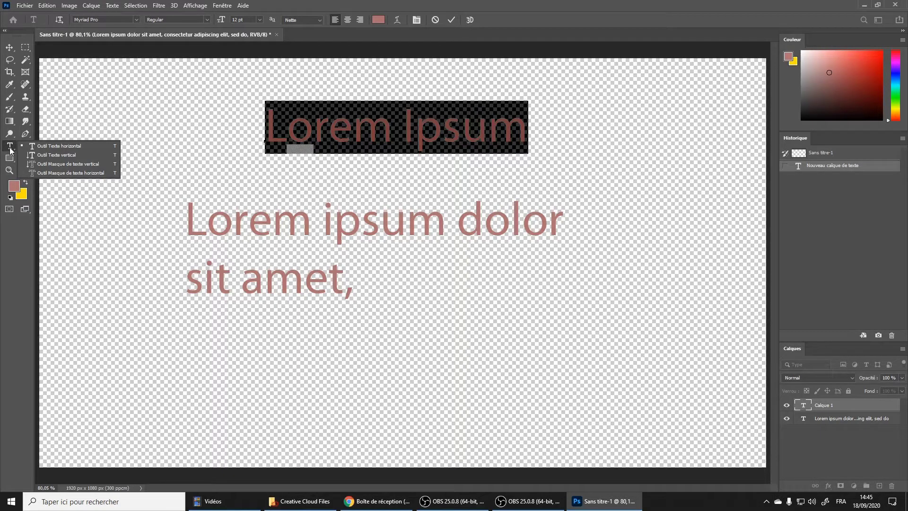
click(100, 152)
click(76, 129)
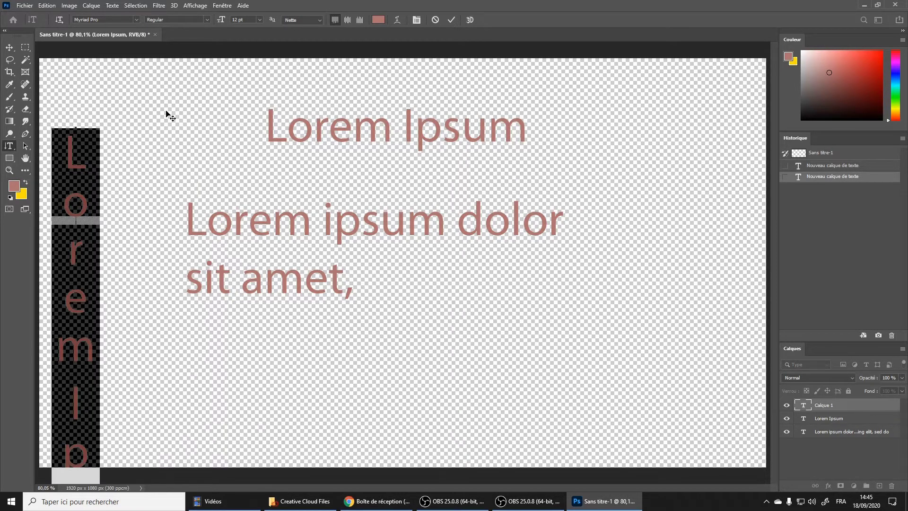
click(825, 152)
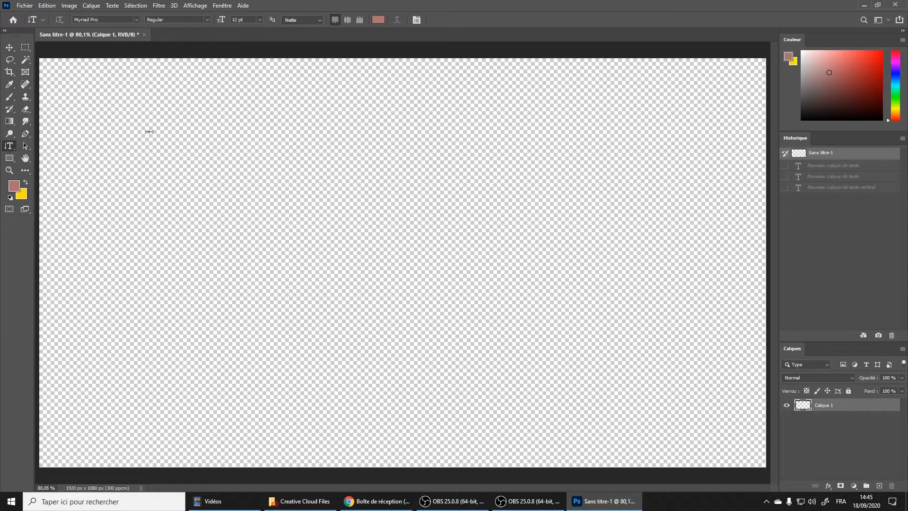
Draw a new horizontal paragraph text box and type 'azeazeaze' over its placeholder text
right_click(10, 146)
click(47, 143)
drag(102, 156, 638, 311)
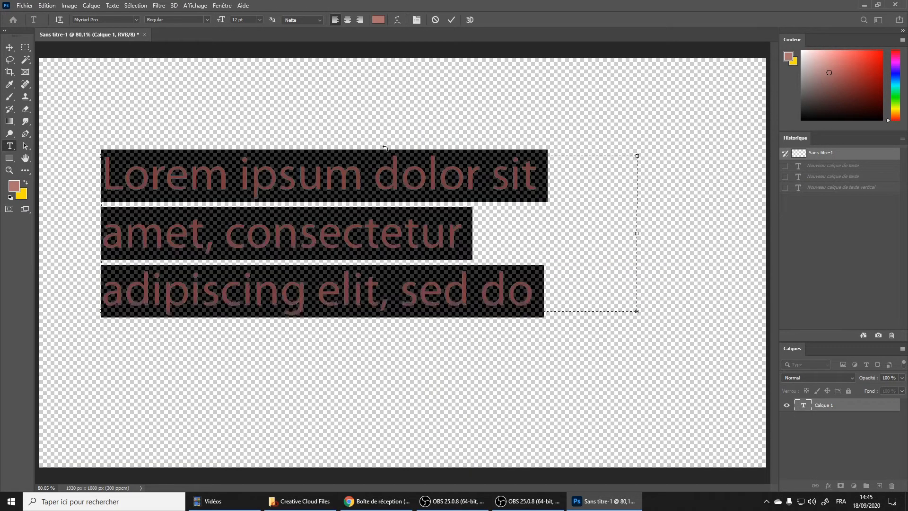
drag(543, 291, 103, 175)
text(azeazeaze)
Delete the leftover placeholder words and replace all the box's text with 'XXXXXXXXX'
key(Delete)
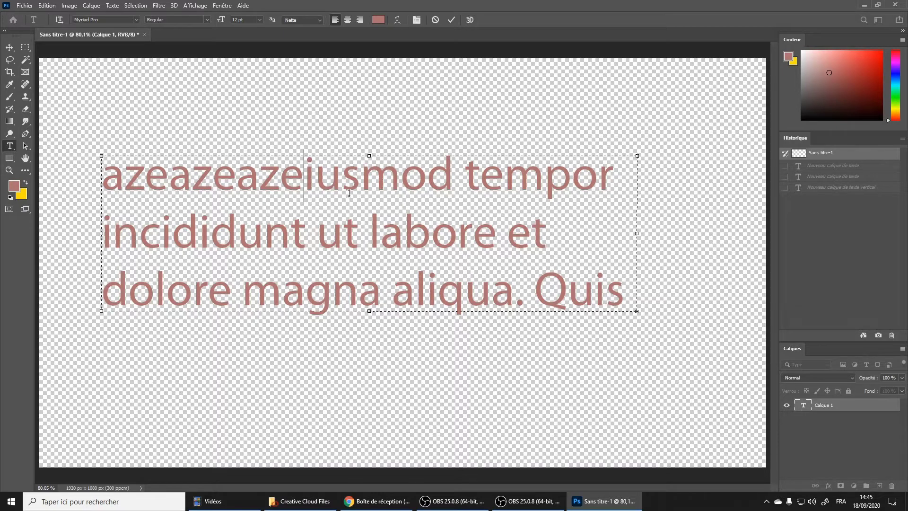
key(Delete)
key(Delete)
key(Delete)
key(Delete)
key(Delete)
key(Delete)
key(Delete)
shift+click(594, 286)
key(Delete)
shift+click(593, 286)
key(Delete)
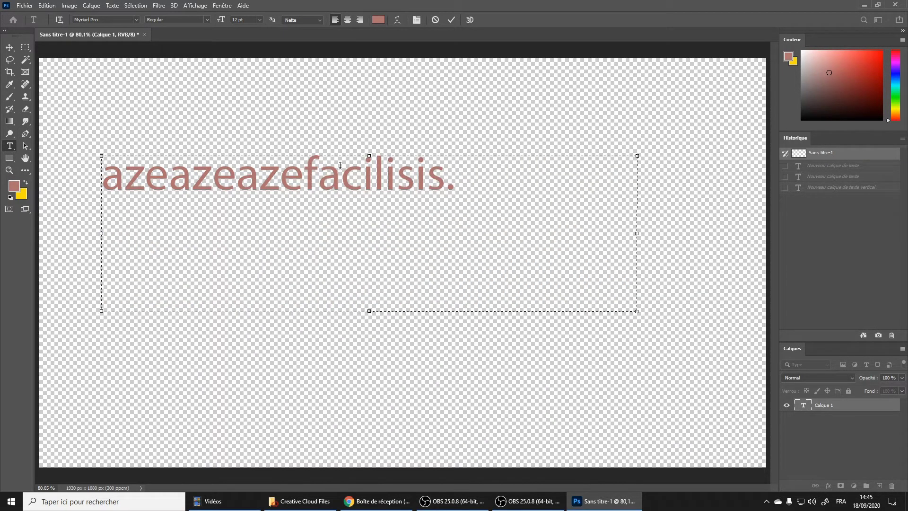
key(Delete)
key(Delete)
key(Delete)
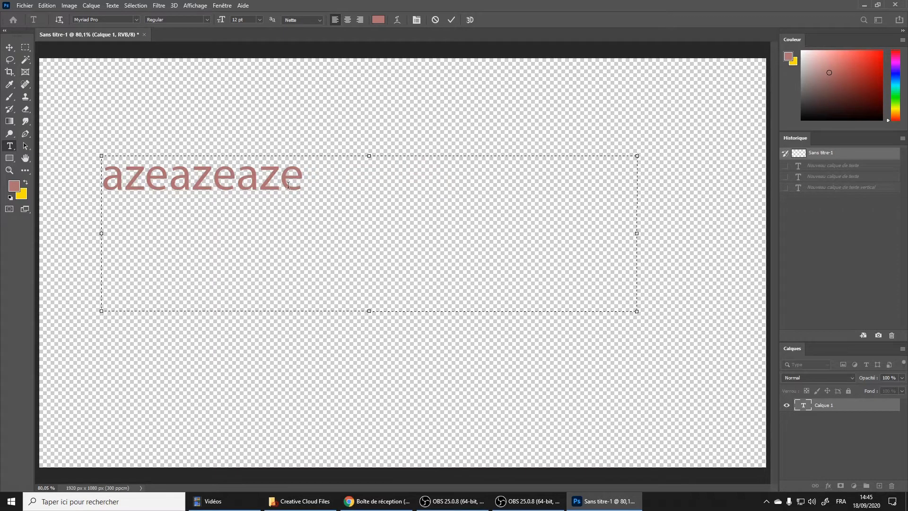
key(ctrl+a)
text(XXXXXXXXX)
Select all the X letters and set their size to 10 pt
click(260, 19)
key(ctrl+a)
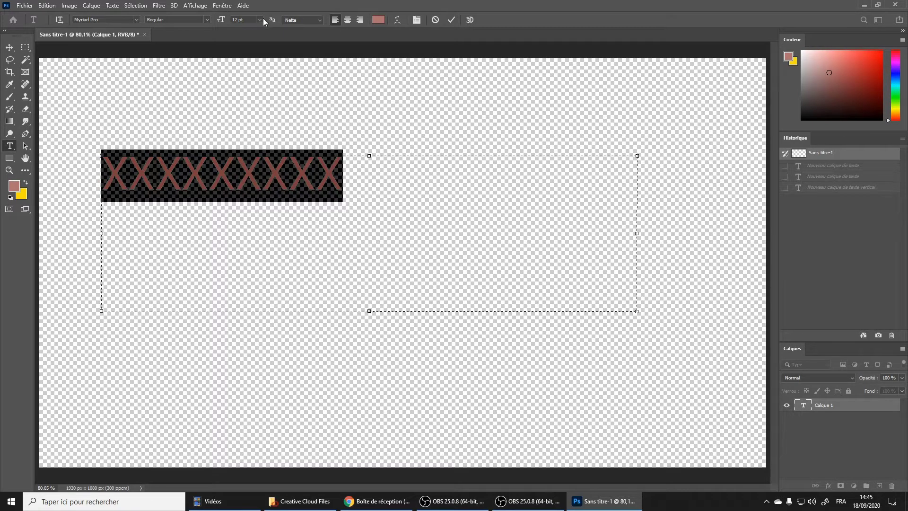
click(261, 20)
click(246, 124)
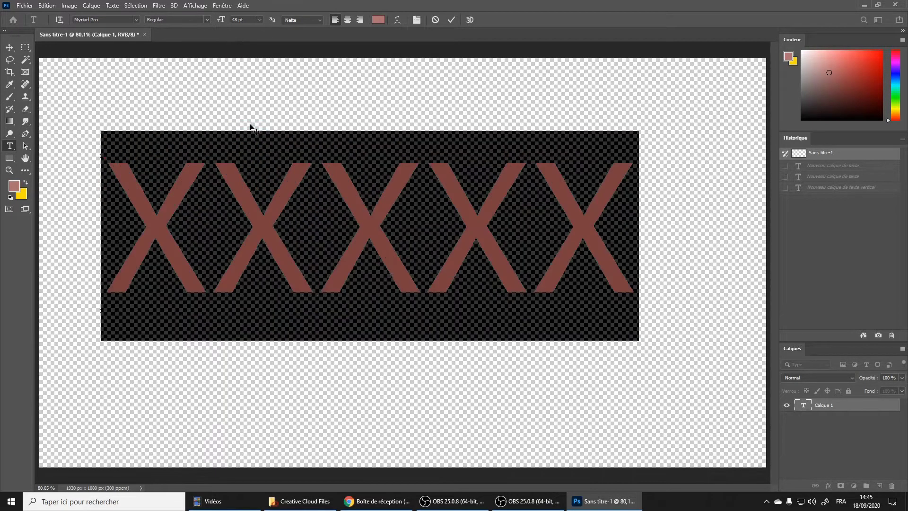
click(260, 20)
click(248, 63)
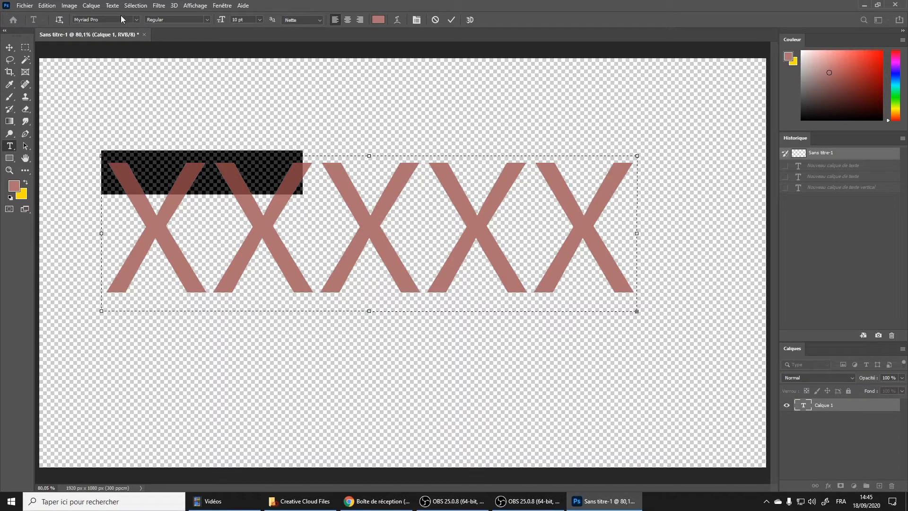
Set the font to Mistral and make the text read 'Ecole 89'
click(136, 19)
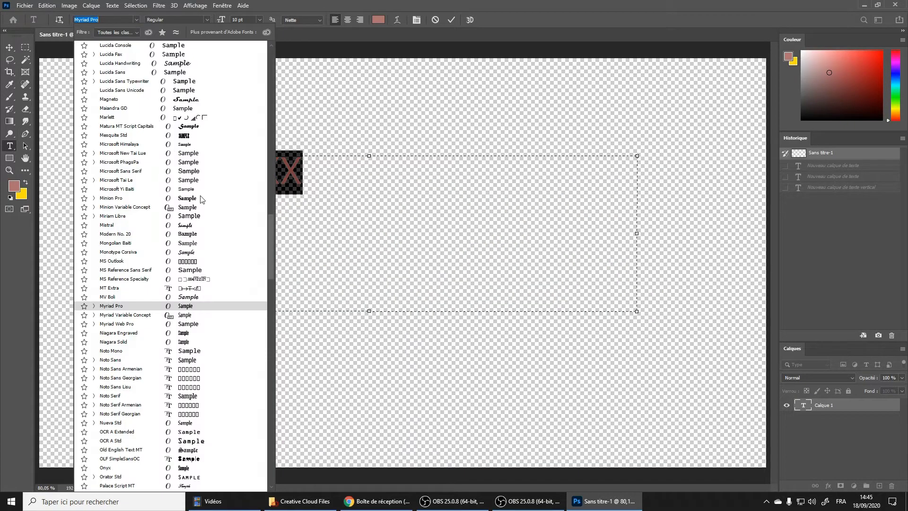
scroll(201, 199, down, 1)
scroll(201, 199, down, 4)
key(Down)
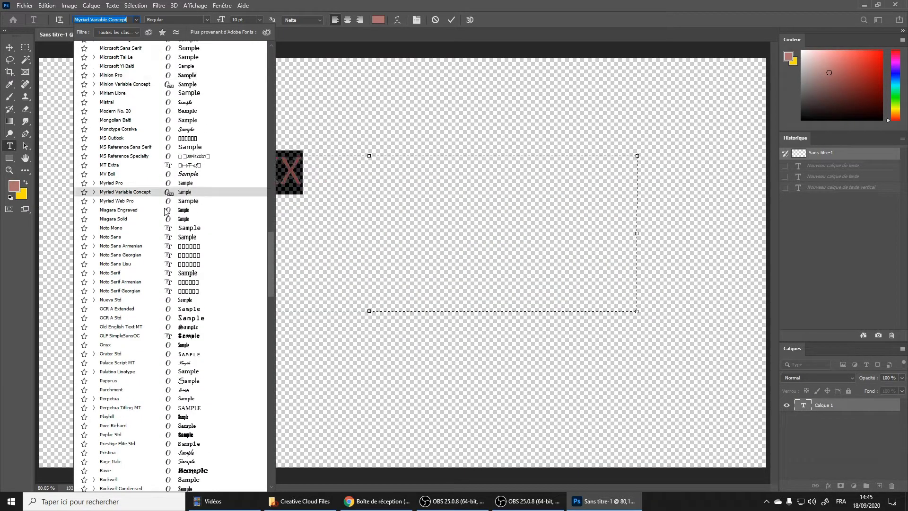
scroll(133, 225, up, 3)
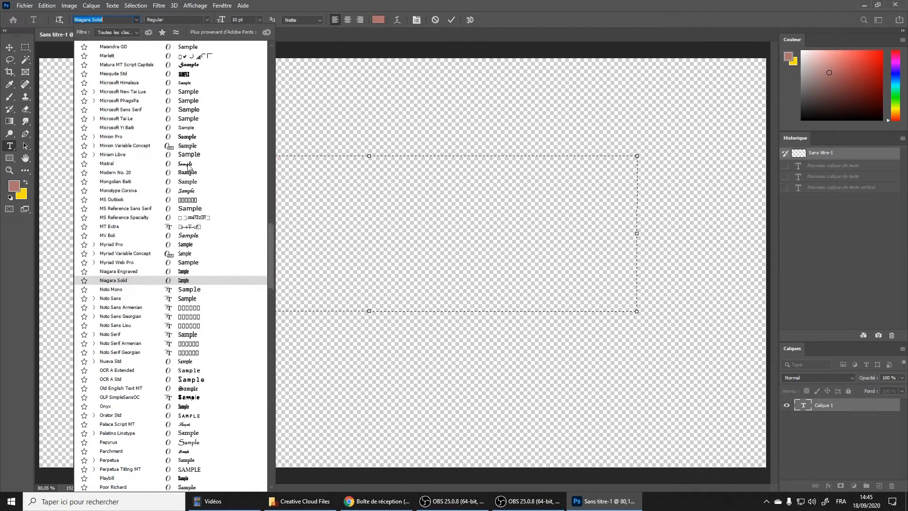
click(187, 164)
text(Mistral)
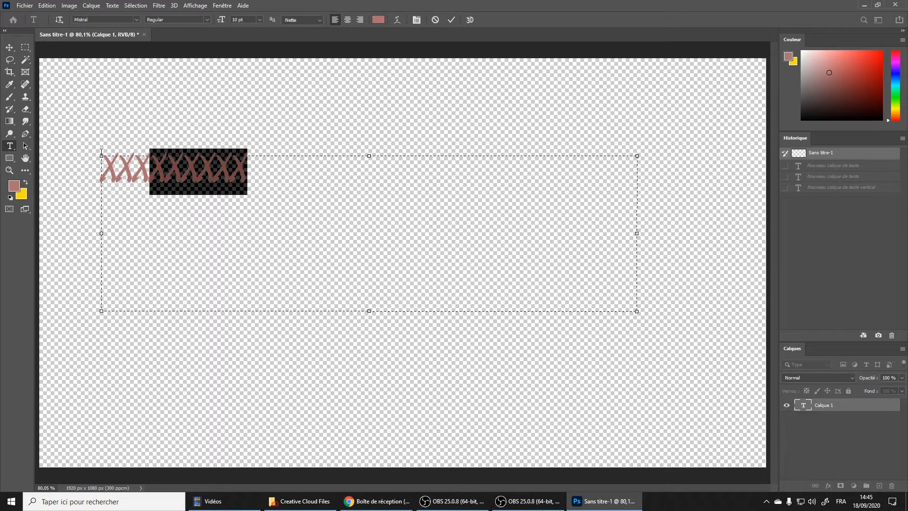
text(Ecole 89)
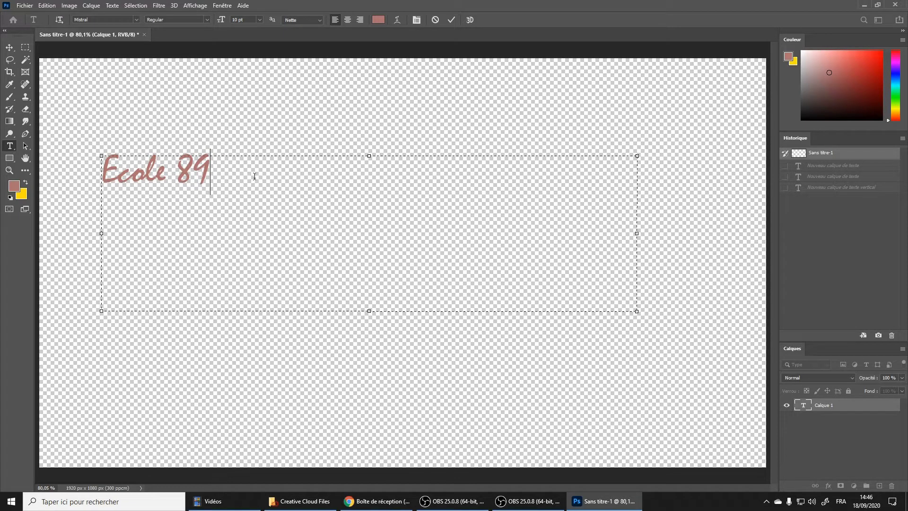
Select all of 'Ecole 89' and set its text colour to ff0000
drag(255, 176, 66, 150)
click(223, 173)
double_click(190, 171)
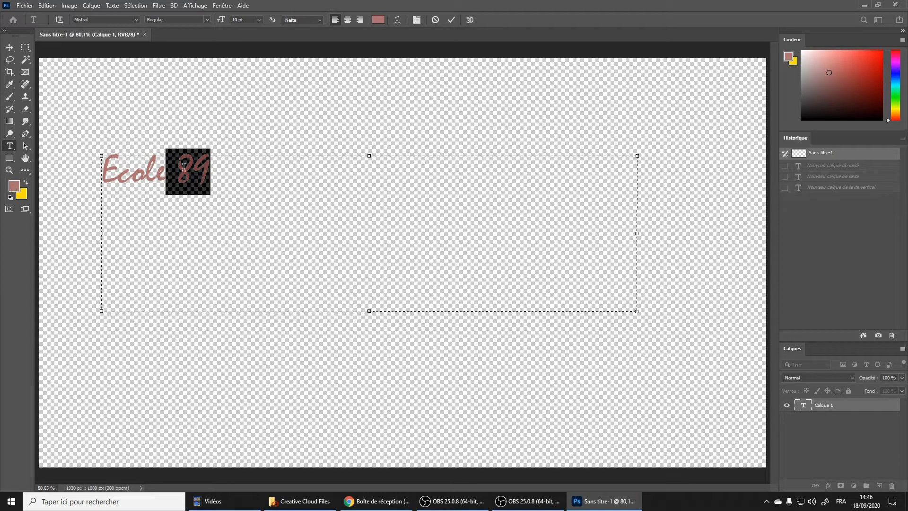
drag(216, 171, 91, 169)
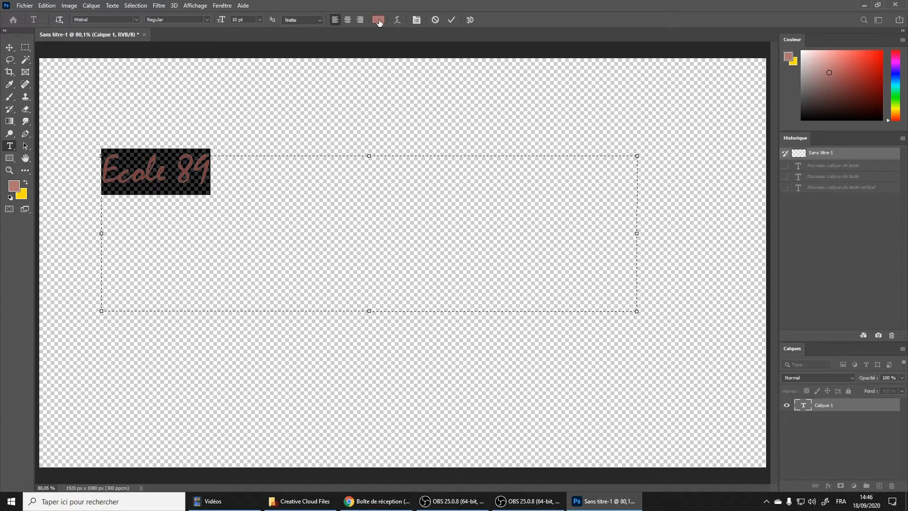
click(378, 22)
text(ff0000)
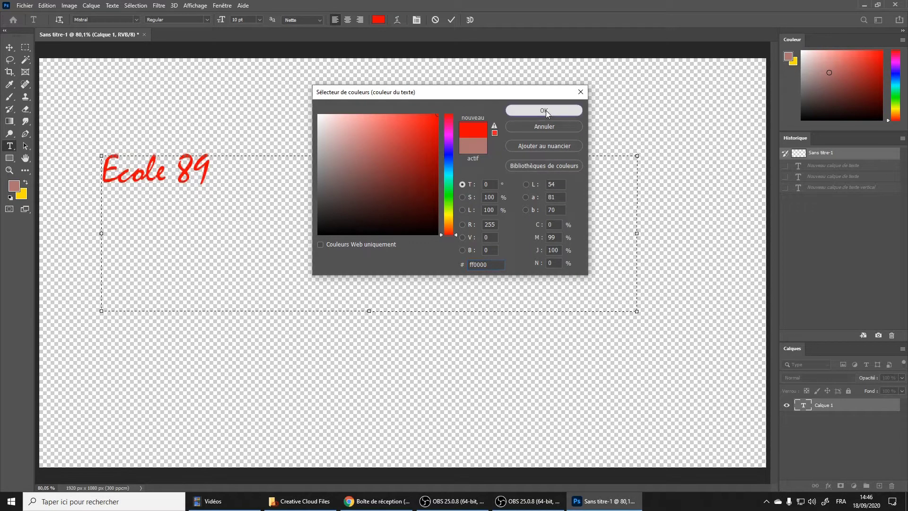
click(544, 110)
click(252, 182)
drag(309, 179, 89, 168)
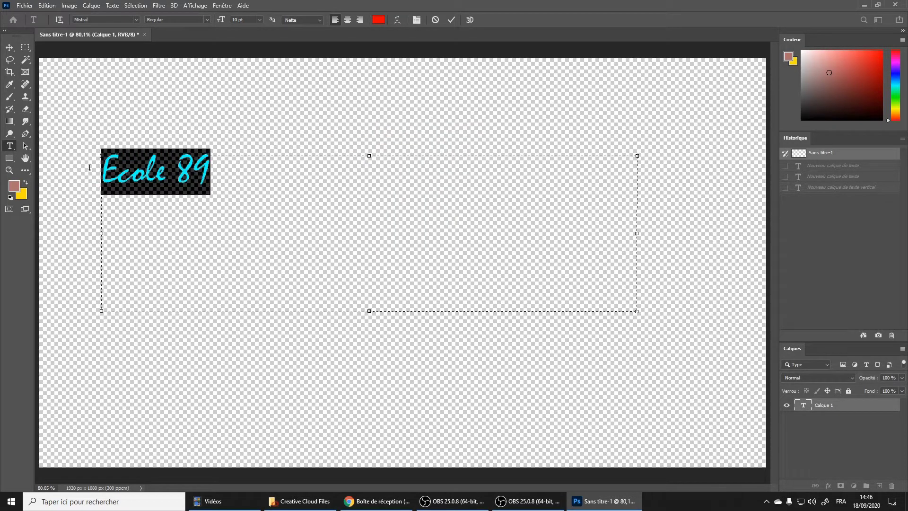
Centre 'Ecole 89' in its box and set its size to 24 pt
click(348, 20)
click(359, 19)
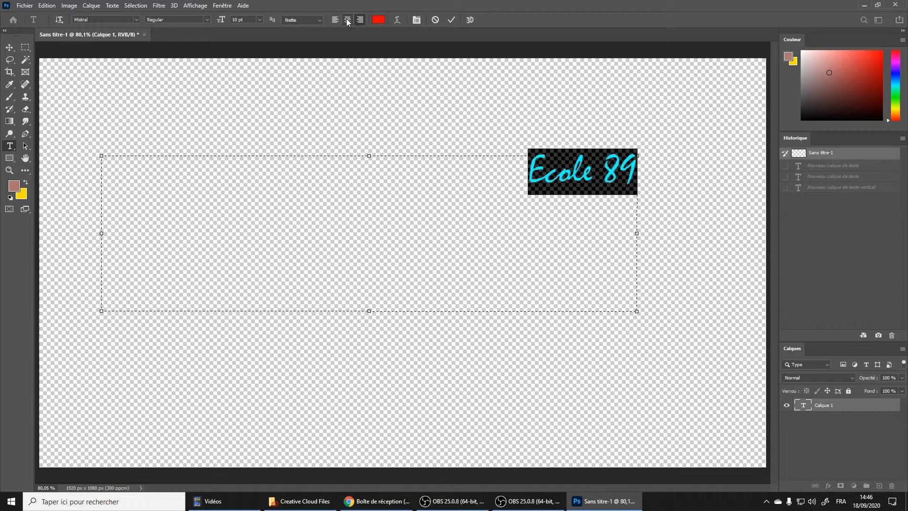
click(347, 20)
click(260, 20)
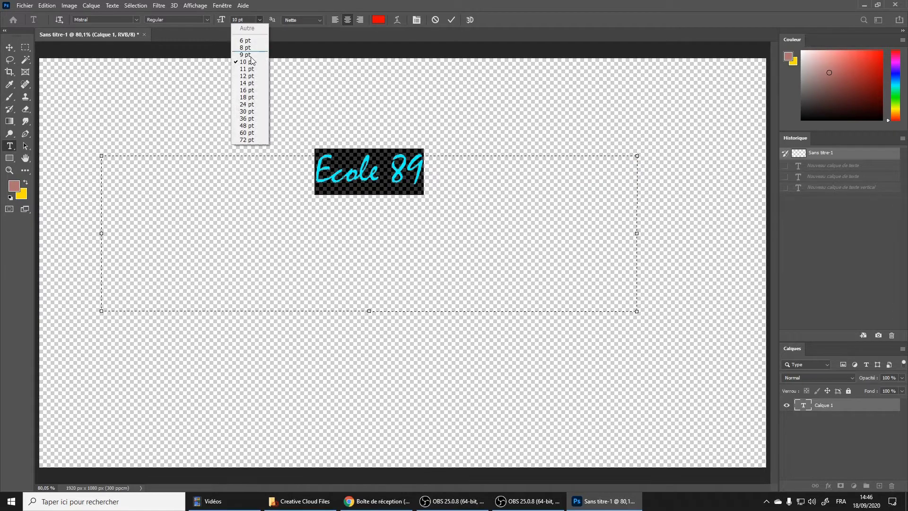
click(247, 104)
Select all of 'Ecole 89' and change its font to Adobe Caslon Pro
click(287, 162)
key(ctrl+a)
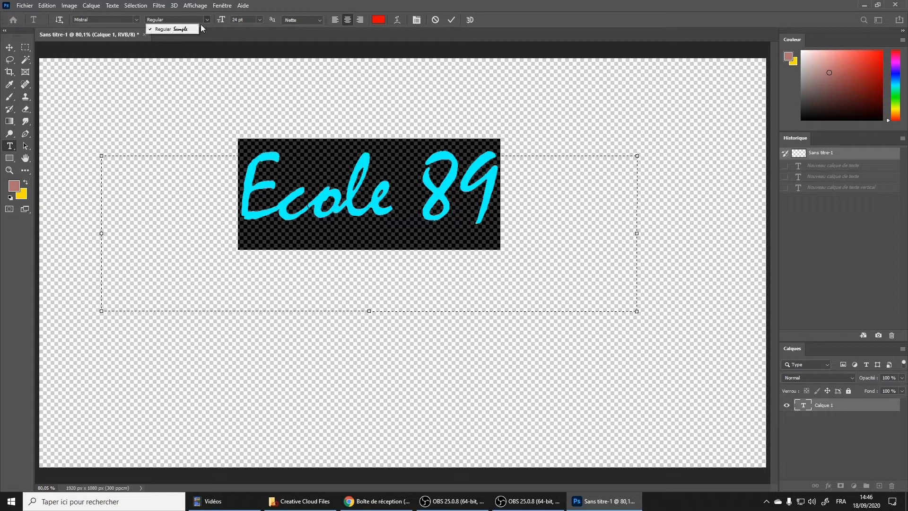
click(137, 20)
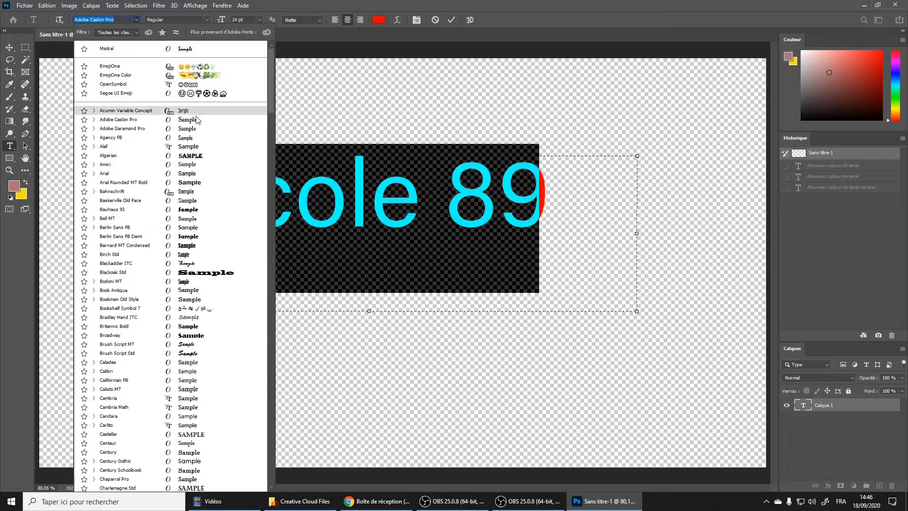
click(121, 119)
Try Italic, Semibold and Bold styles, settling on Bold Italic for 'Ecole 89'
click(208, 20)
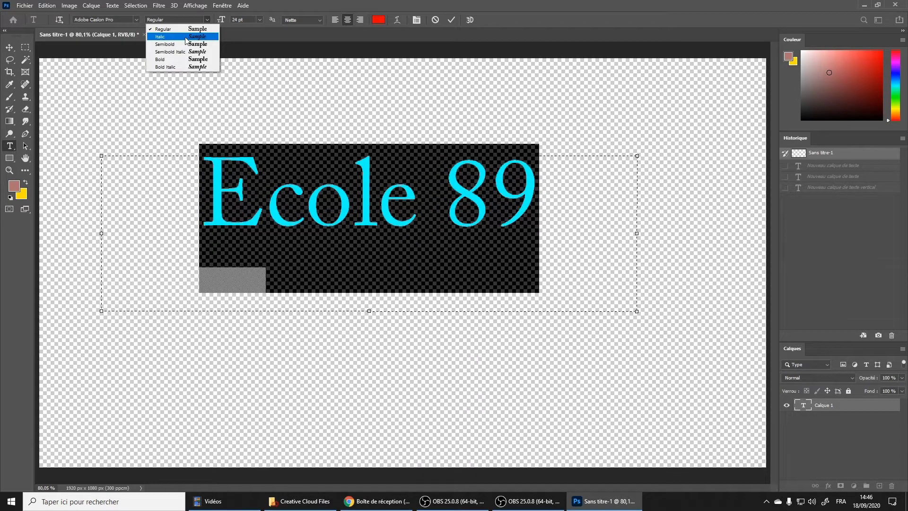
click(184, 37)
click(203, 20)
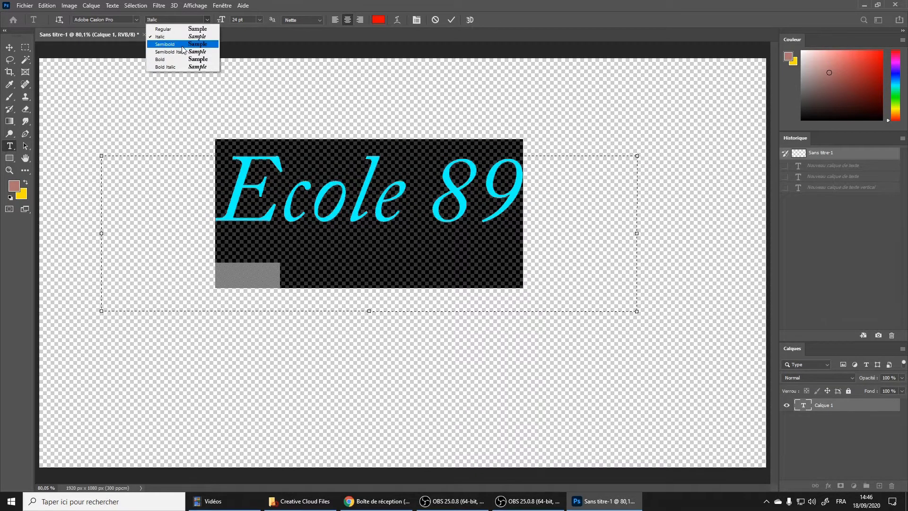
click(199, 41)
click(207, 20)
click(180, 59)
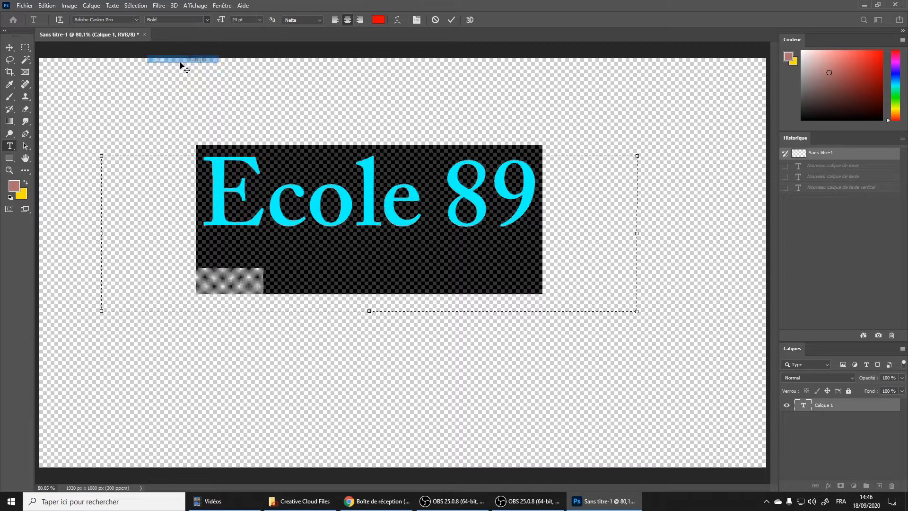
click(208, 20)
click(200, 66)
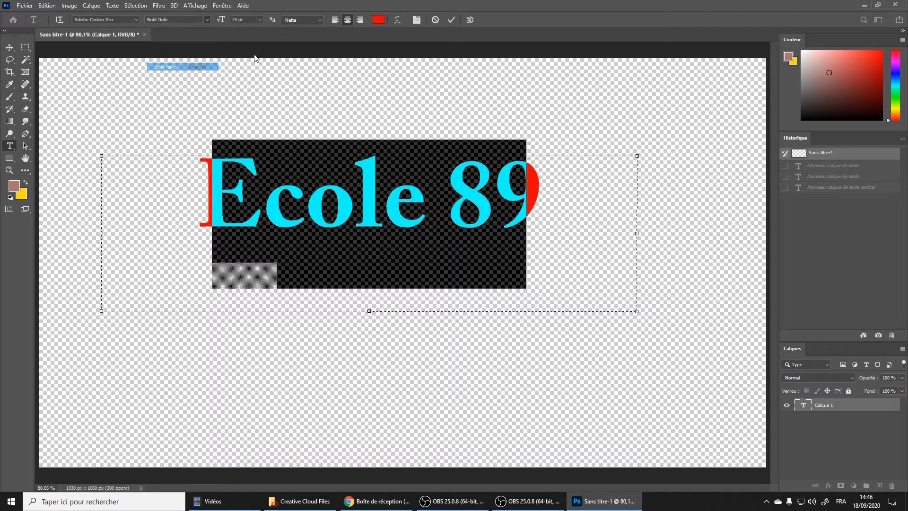
click(431, 173)
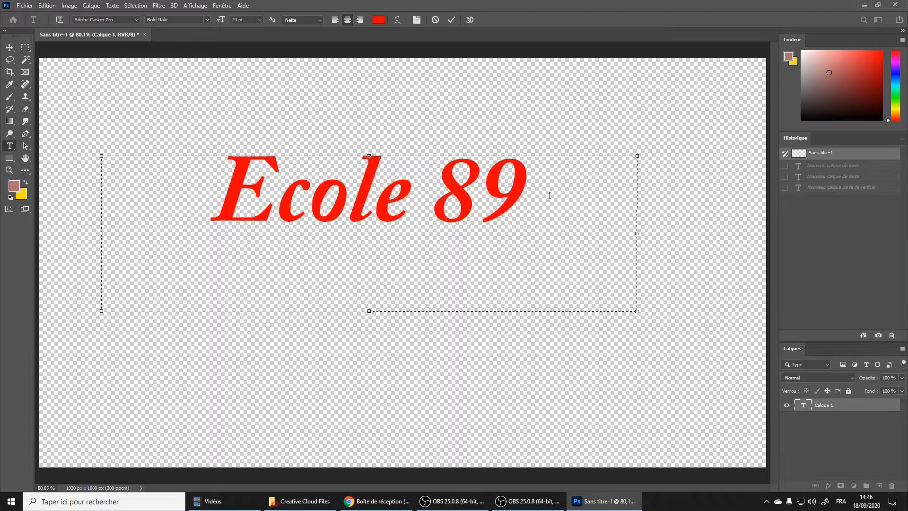
drag(551, 195, 229, 199)
Set the text's anti-aliasing to Sans and commit the 'Ecole 89' layer
click(318, 19)
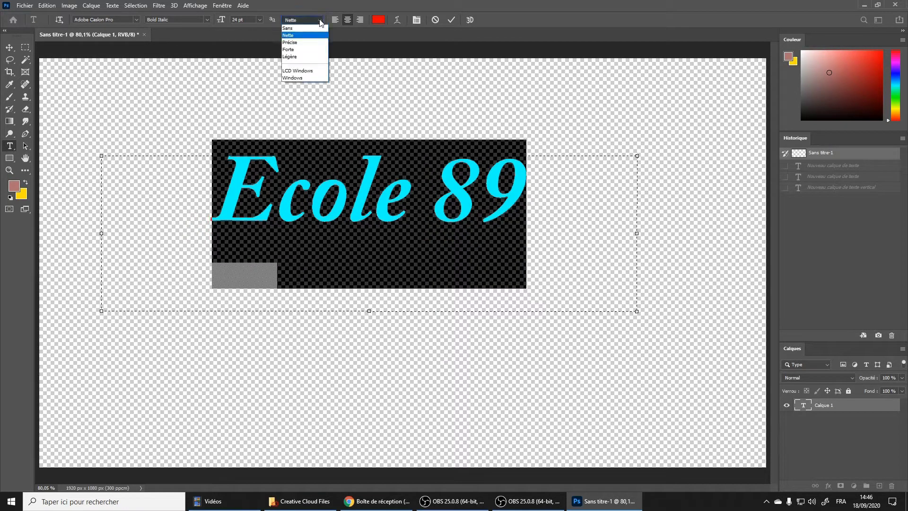
click(303, 29)
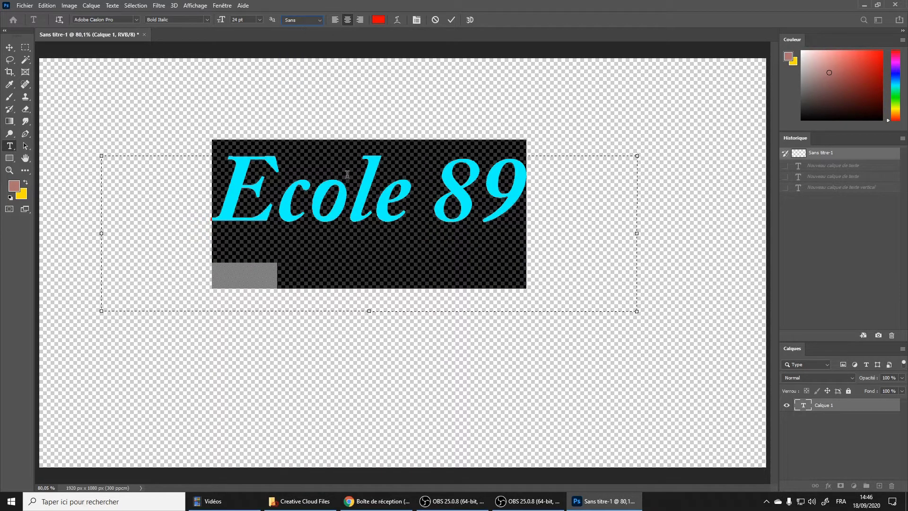
key(ctrl+h)
click(10, 171)
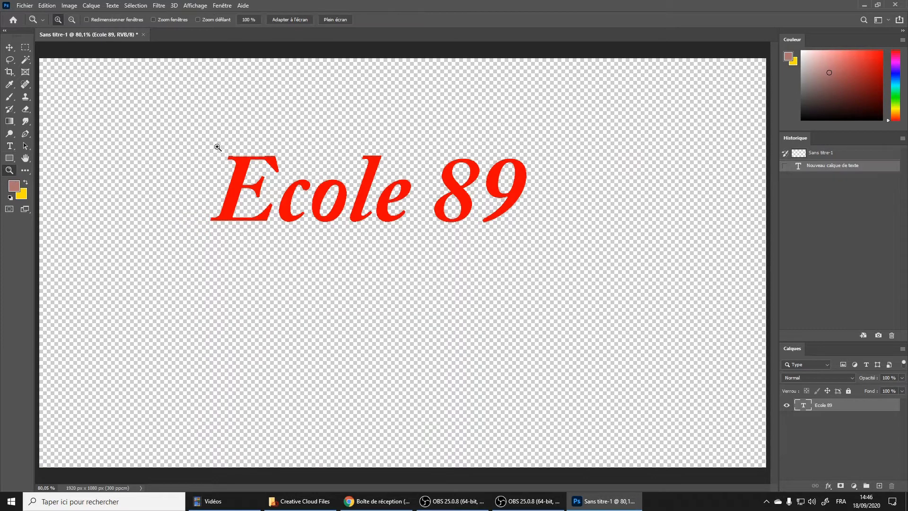
Zoom in on the letter E to inspect its hard edges, then view at 100%
drag(218, 148, 272, 182)
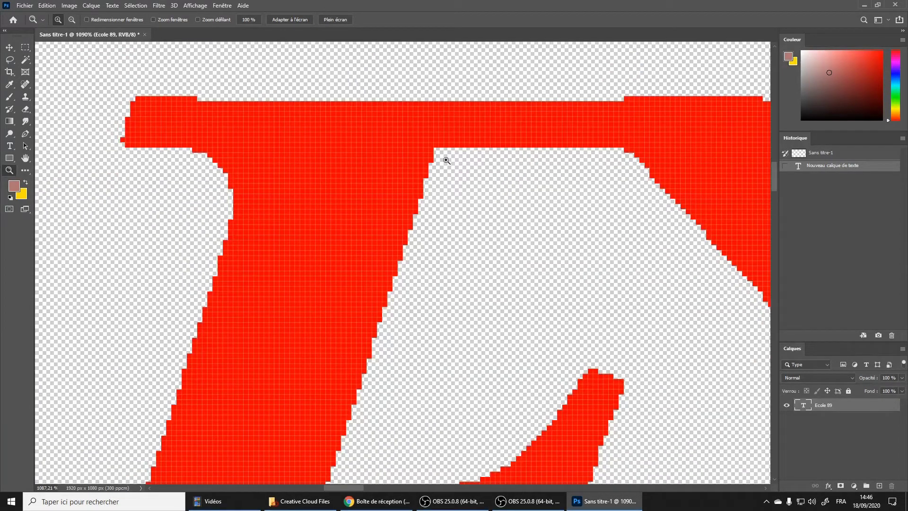
right_click(407, 202)
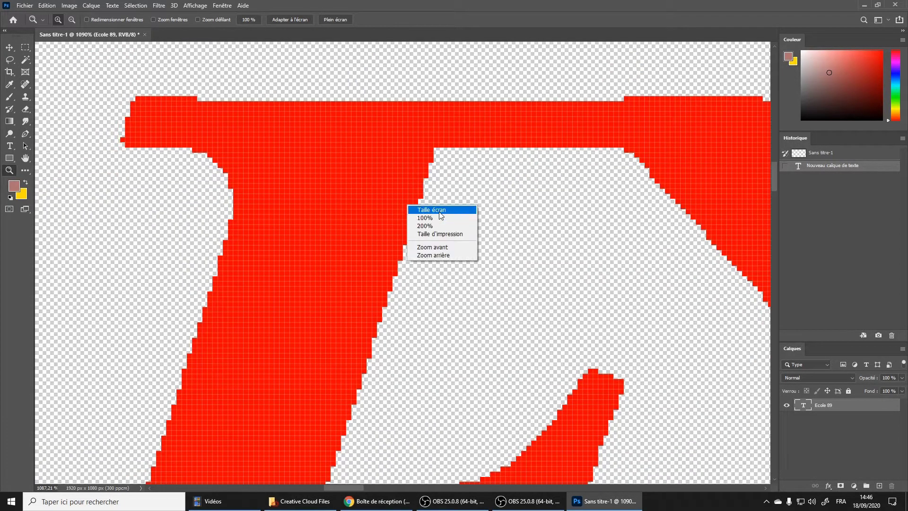
click(444, 215)
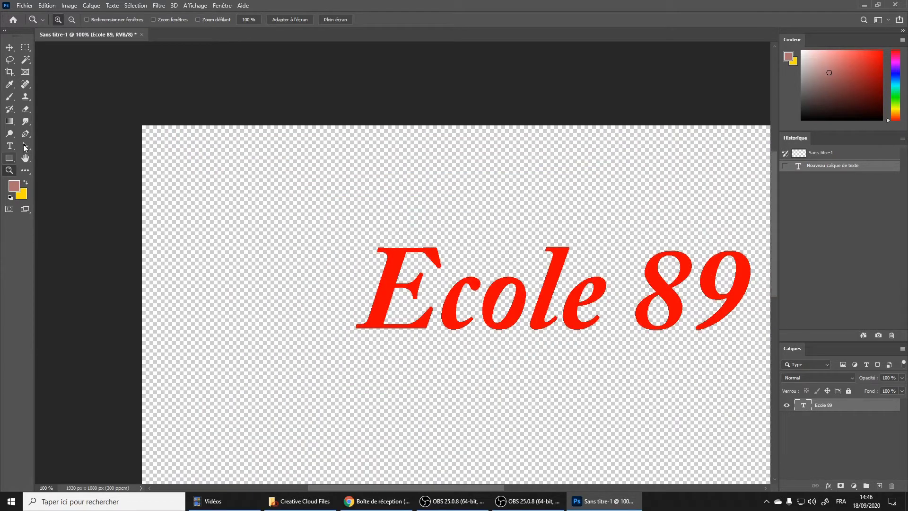
click(11, 147)
Set the 'Ecole 89' text's anti-aliasing to Forte and commit the edit
click(417, 285)
key(ctrl+a)
click(313, 22)
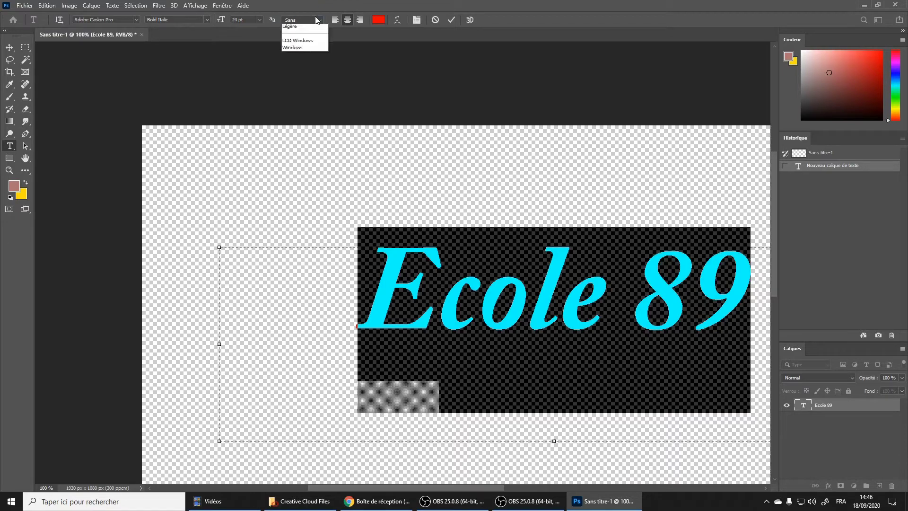
click(298, 50)
click(25, 47)
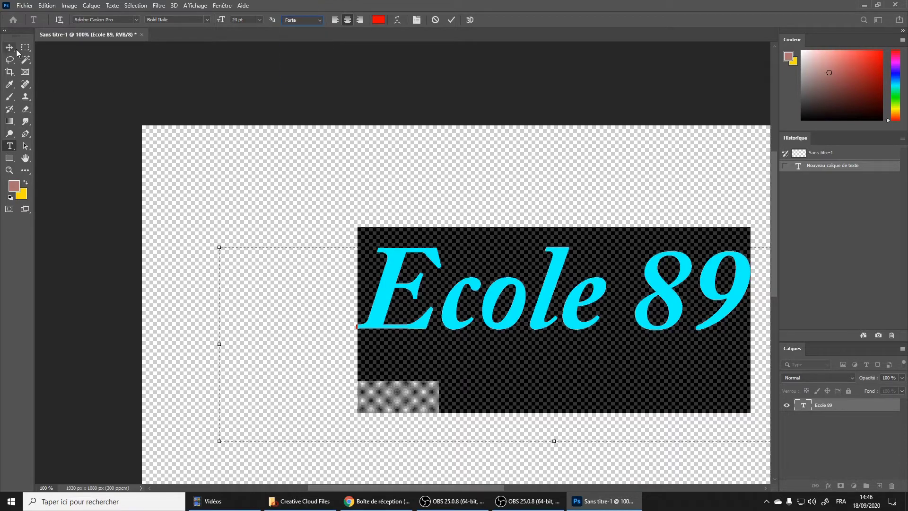
Zoom in to check the smoothed edges at 100% and 200%, then fit the canvas on screen
click(9, 171)
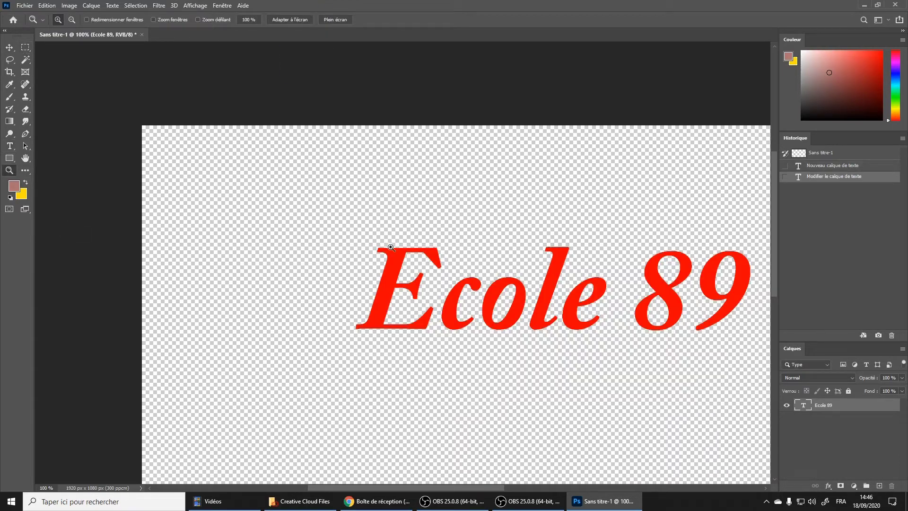
drag(433, 255, 468, 266)
right_click(518, 221)
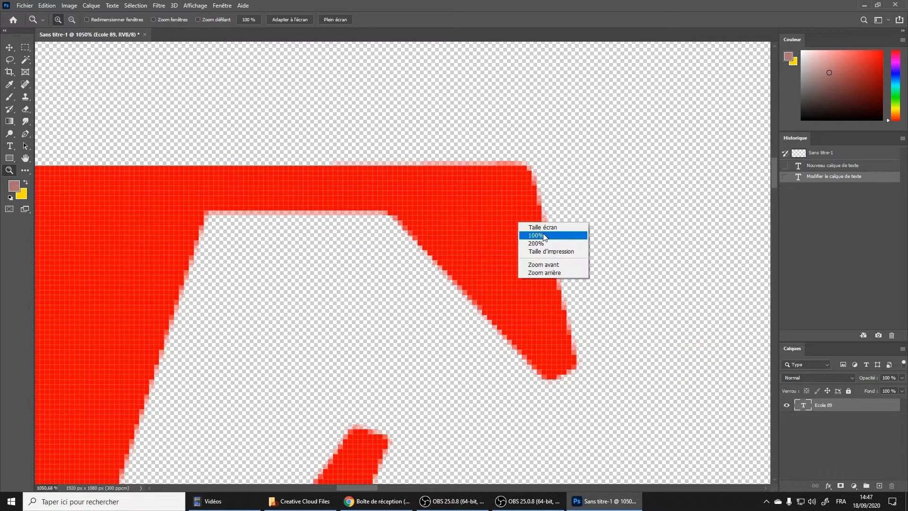
click(555, 236)
click(597, 307)
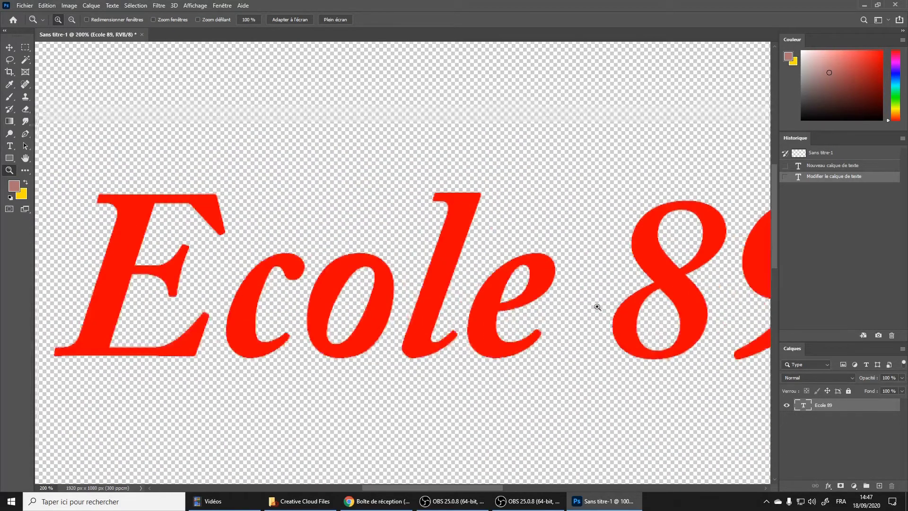
right_click(561, 226)
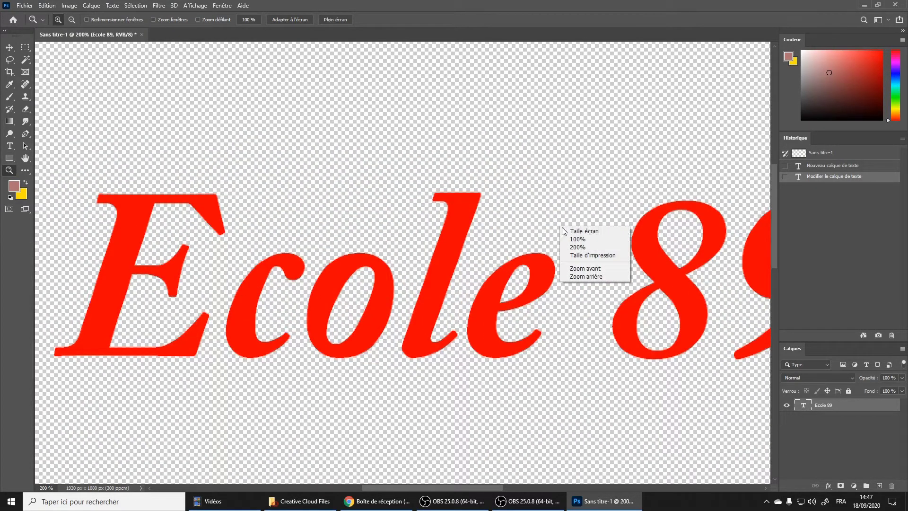
click(582, 233)
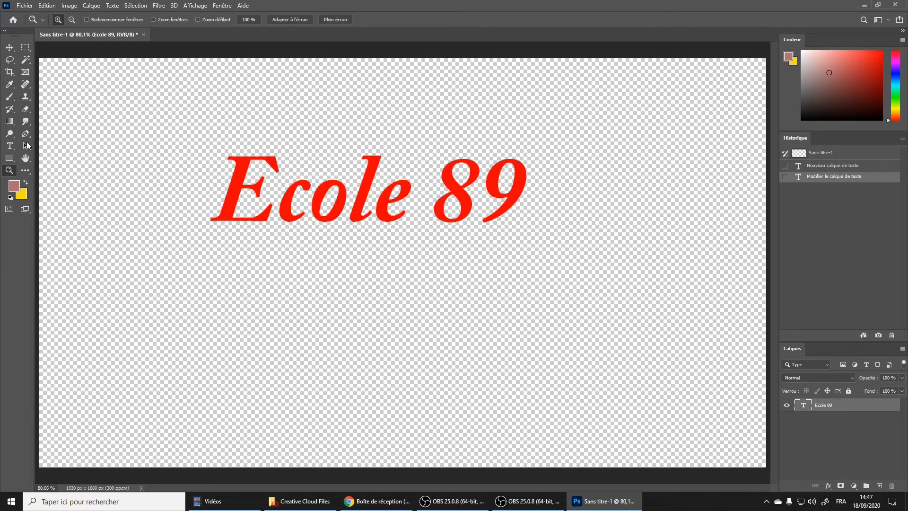
Select 'Ecole 89' and apply an Arc warp with a -45 bend
click(10, 145)
drag(213, 208, 541, 159)
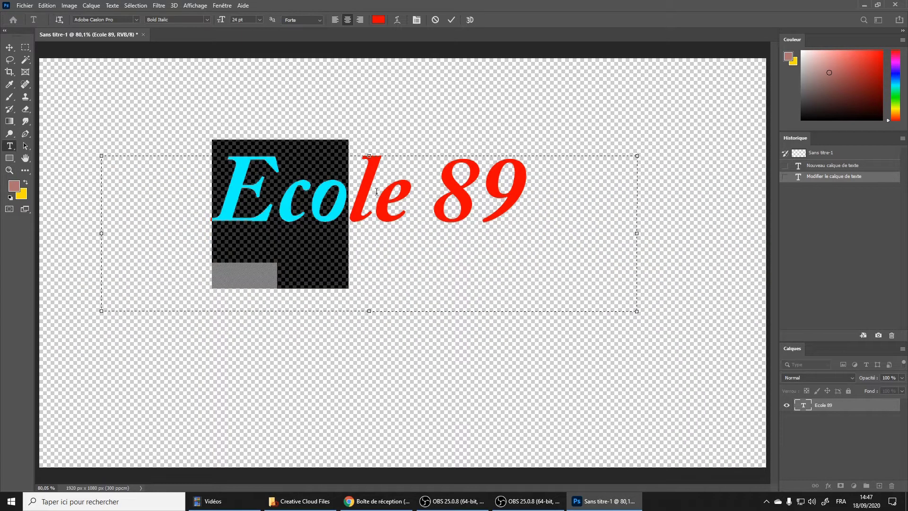
click(397, 21)
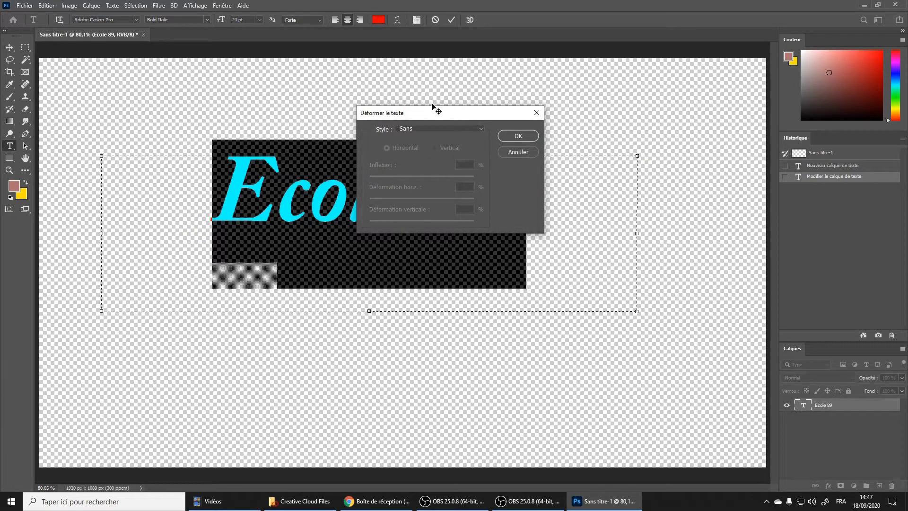
drag(433, 112, 687, 78)
click(695, 96)
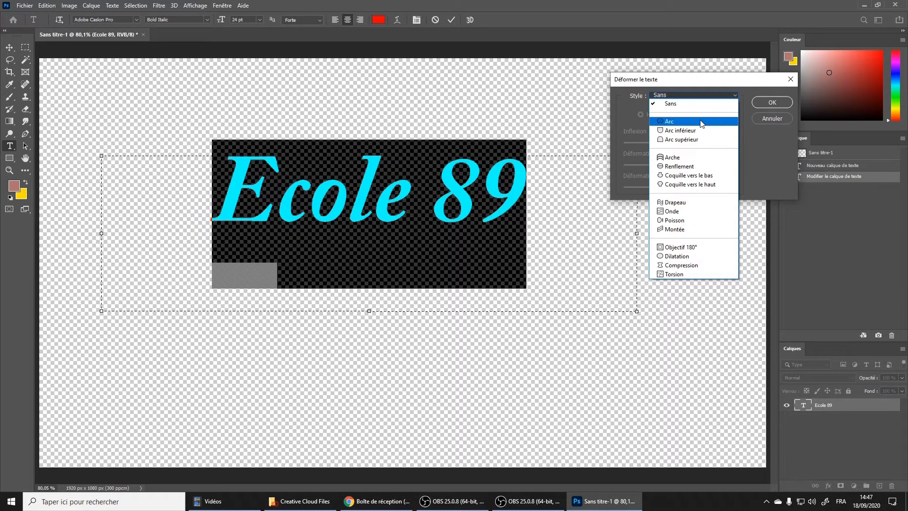
click(676, 122)
mouse_move(702, 144)
mouse_down()
mouse_move(656, 146)
mouse_move(689, 146)
mouse_up()
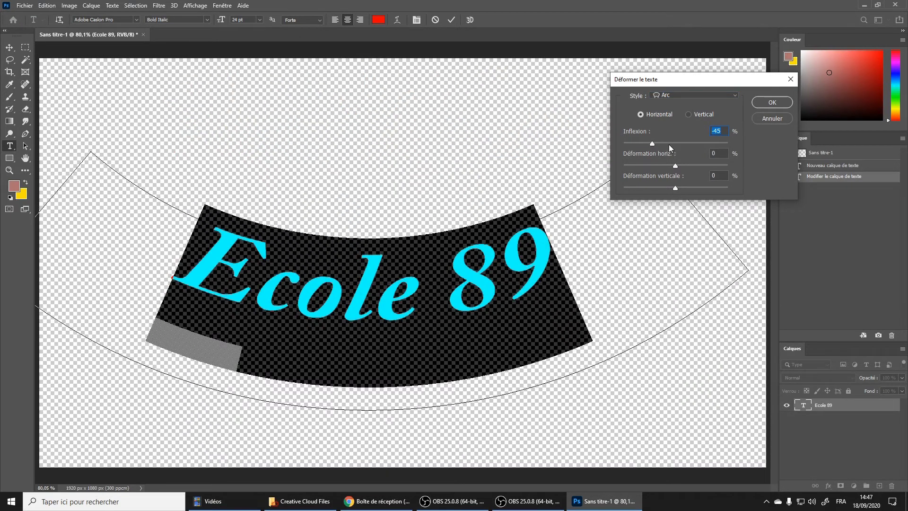
Try the Arche and Drapeau warp styles, adjusting the bend of each
click(683, 97)
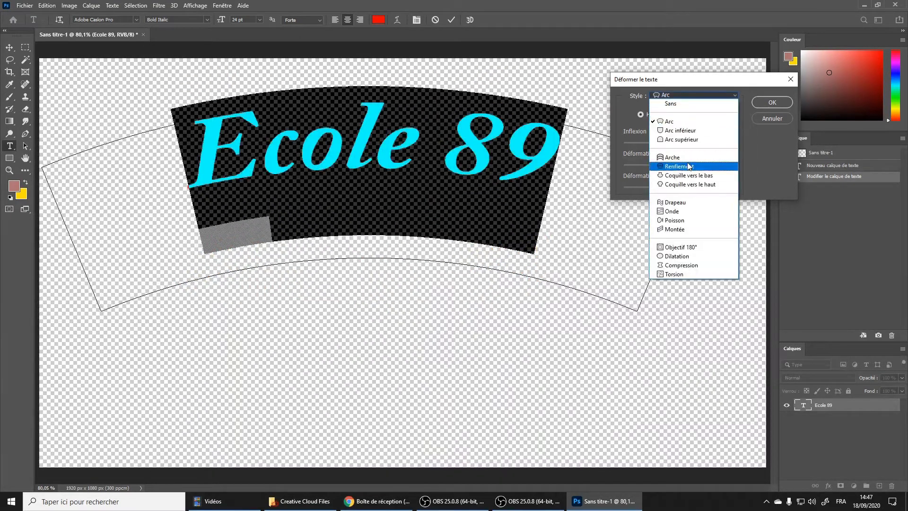
click(662, 152)
drag(648, 146, 638, 146)
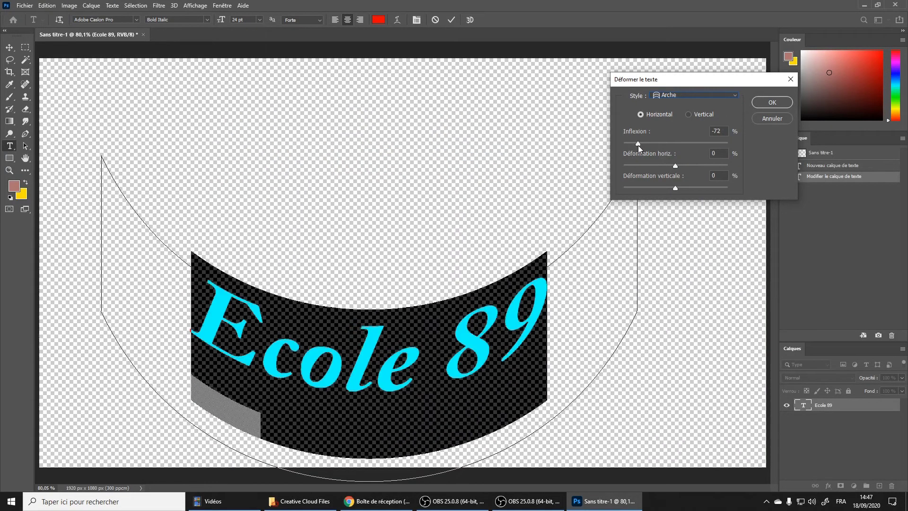
click(677, 96)
click(692, 205)
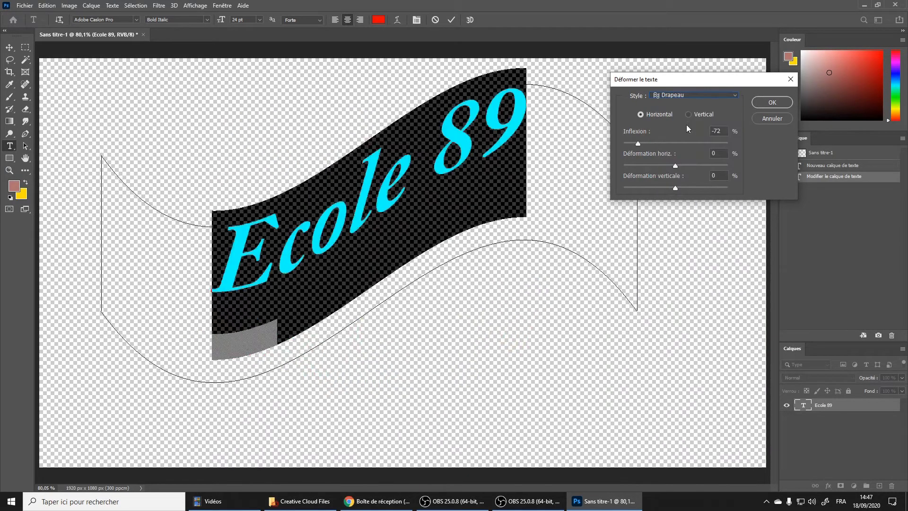
mouse_move(646, 144)
mouse_down()
mouse_move(708, 146)
mouse_move(671, 145)
mouse_up()
Reset the bend and horizontal and vertical distortions to 0, leaving the text unwarped
text(0)
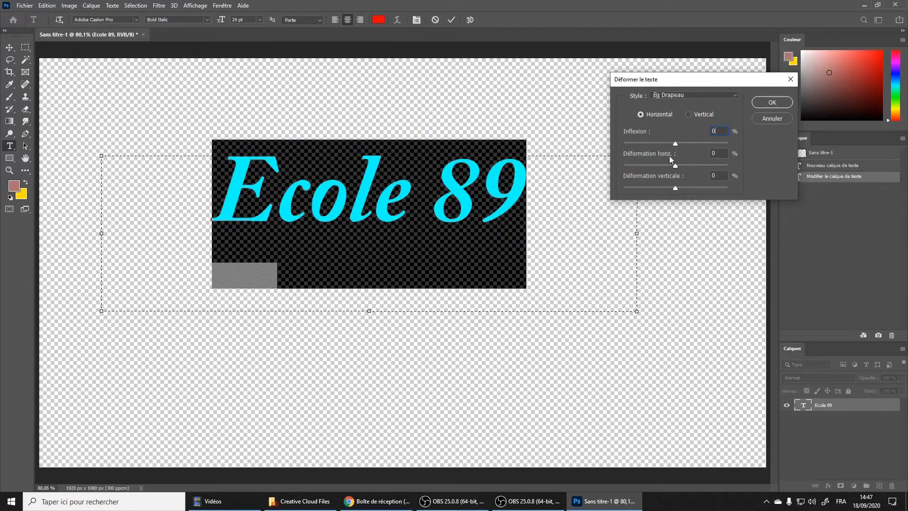
drag(676, 165, 714, 166)
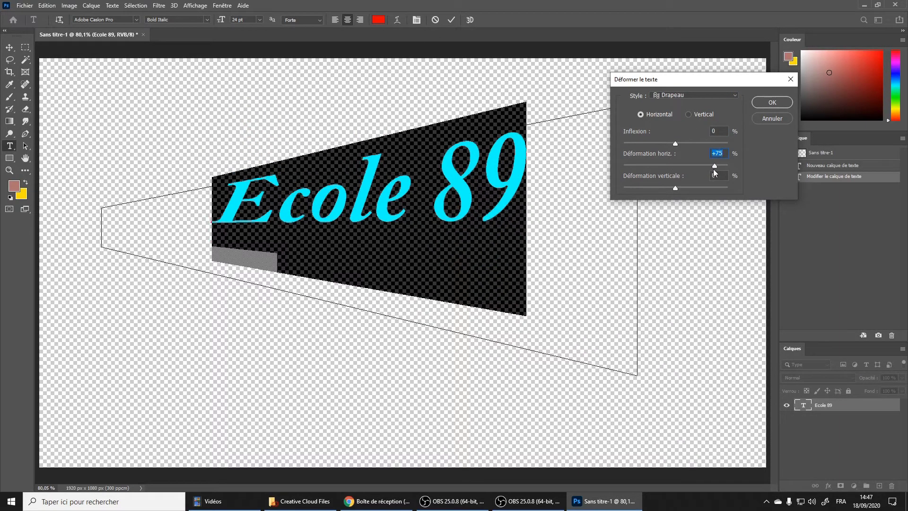
mouse_move(715, 165)
mouse_down()
mouse_move(728, 164)
mouse_move(612, 190)
mouse_move(676, 188)
mouse_up()
double_click(716, 154)
text(0)
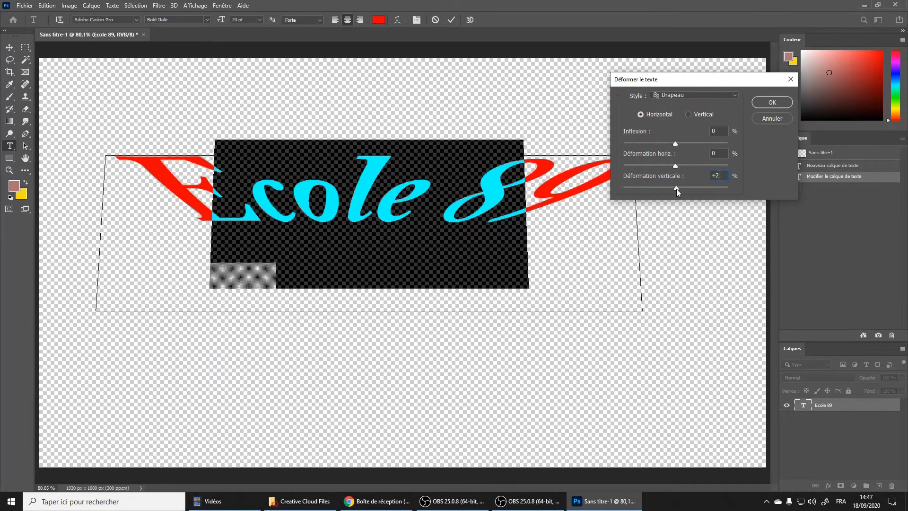
click(774, 102)
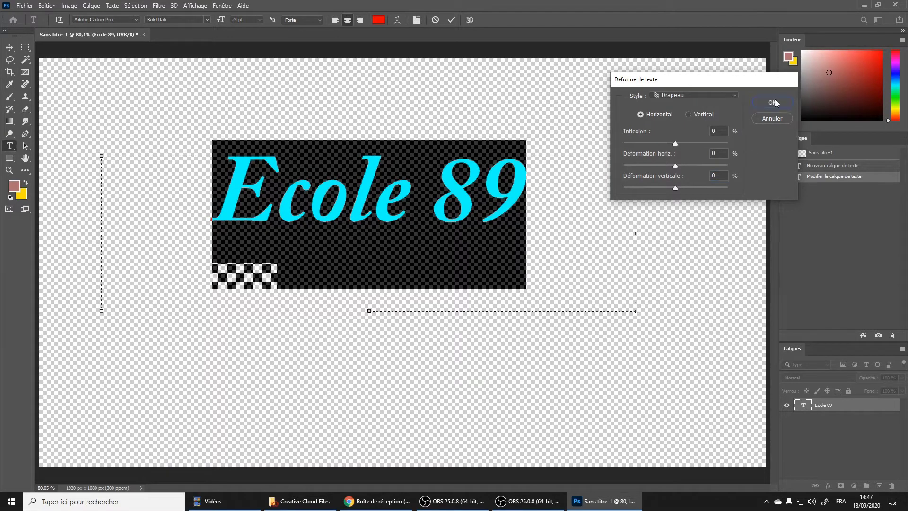
Show the Character panel for the selected 'Ecole 89', checking size, font and leading lists unchanged
click(417, 21)
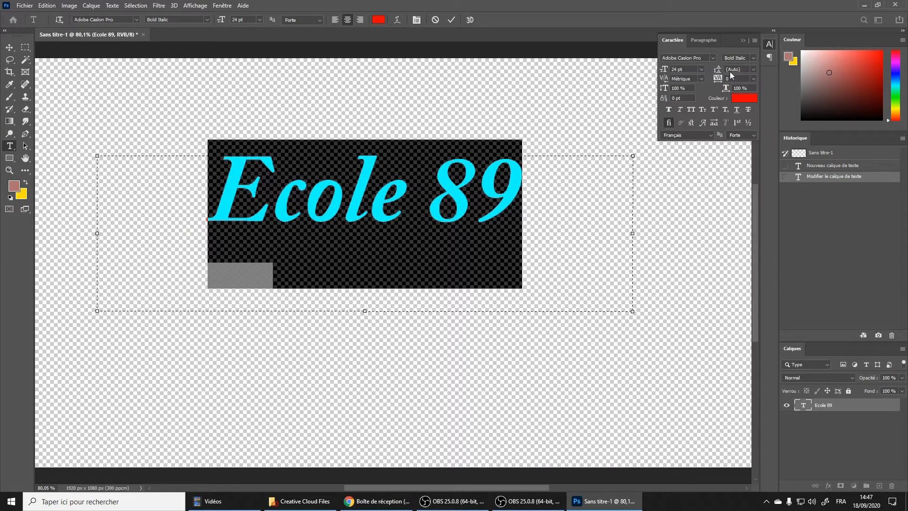
click(434, 183)
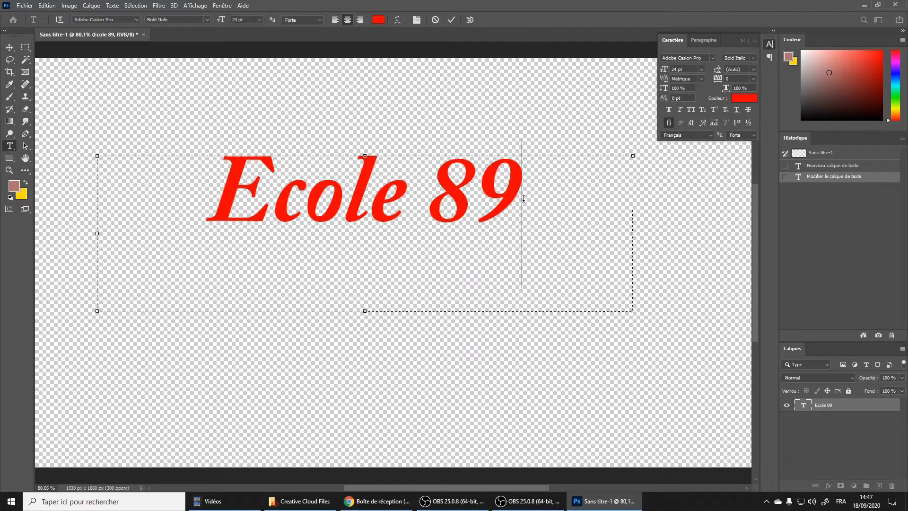
drag(525, 199, 212, 202)
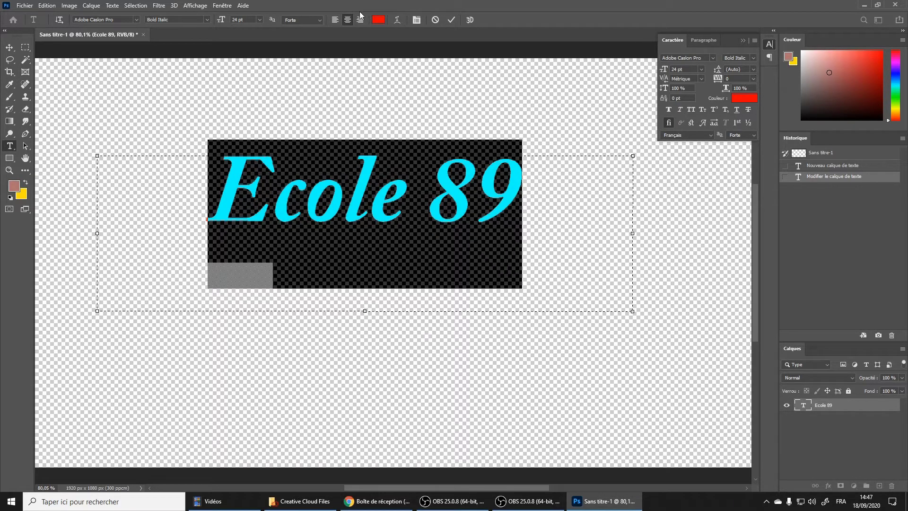
click(702, 69)
click(714, 57)
click(718, 55)
click(754, 70)
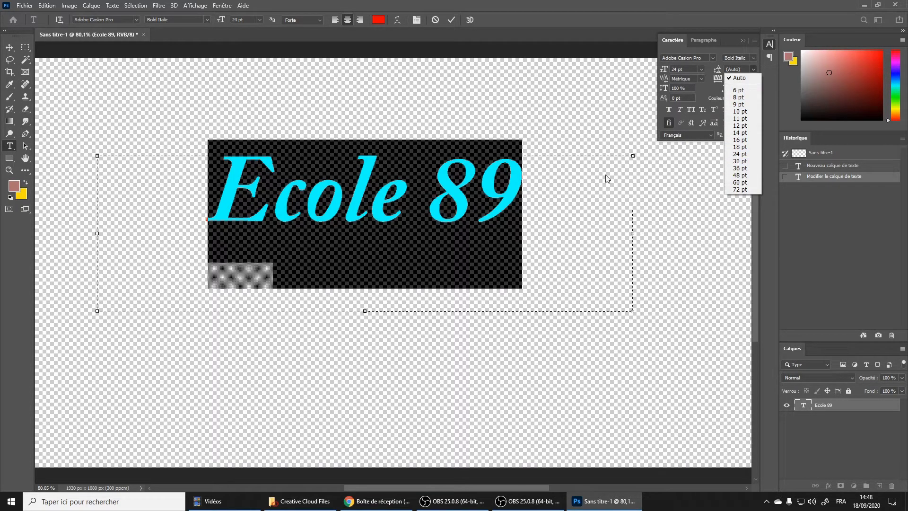
click(533, 185)
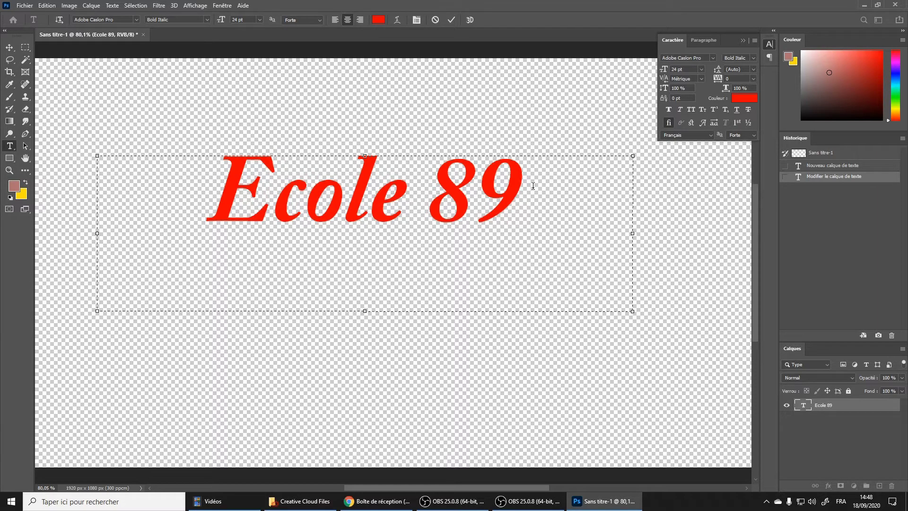
Enlarge the text box and add a second line 'aaa' under 'Ecole 89'
drag(366, 365, 366, 411)
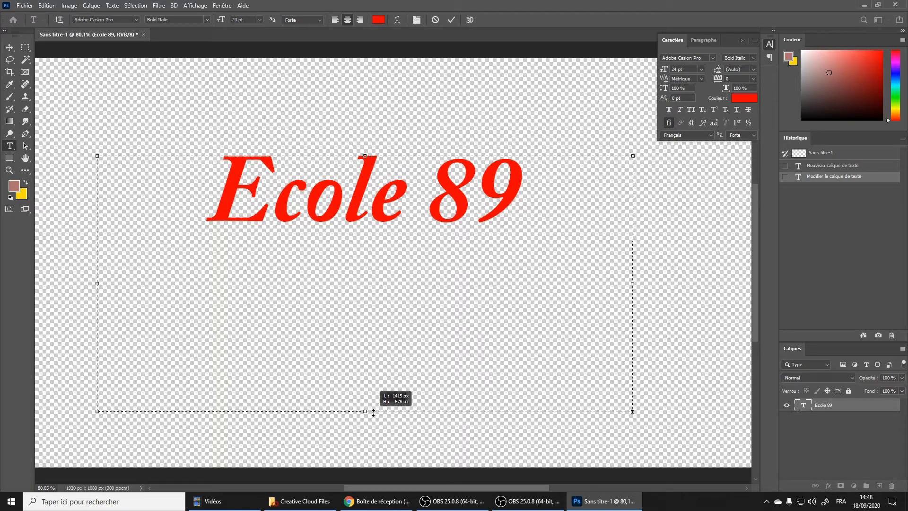
key(Return)
text(aaa)
Select all the text, try leading at 10 pt and 48 pt, then set it to Auto
drag(508, 286, 216, 213)
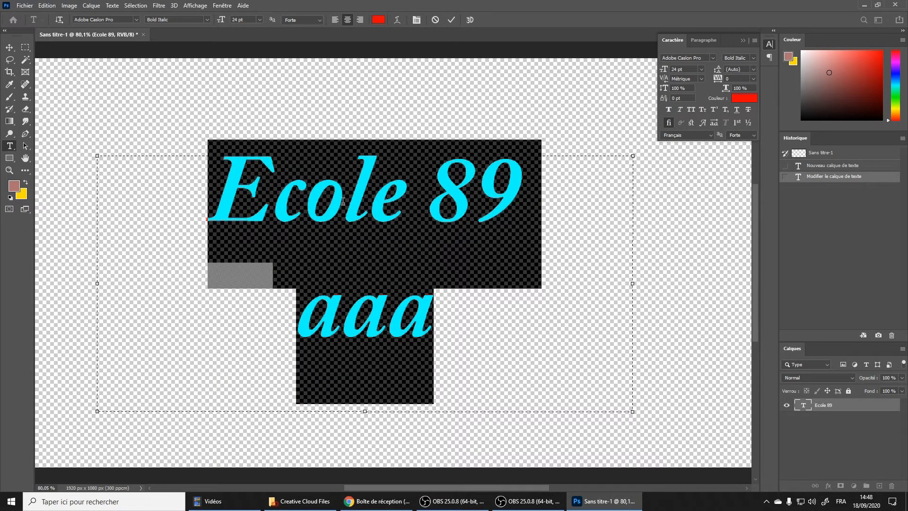
click(462, 309)
key(ctrl+a)
click(753, 70)
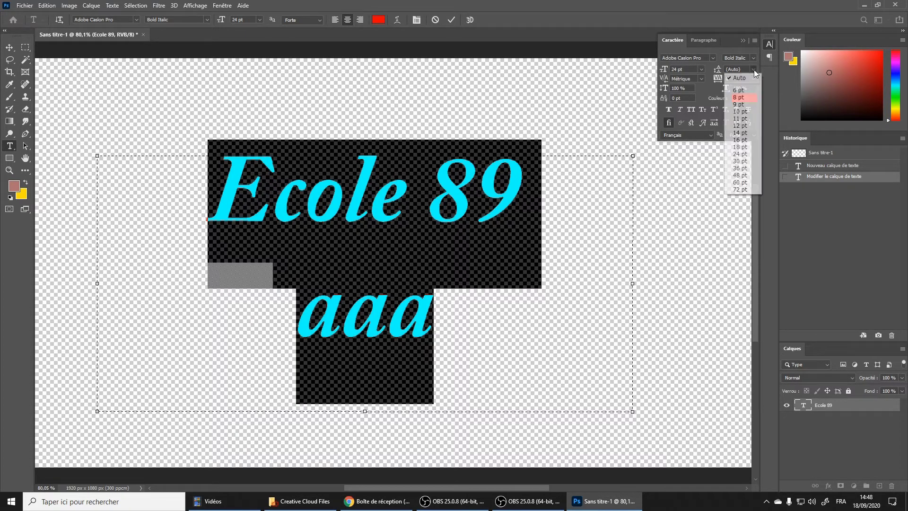
click(744, 112)
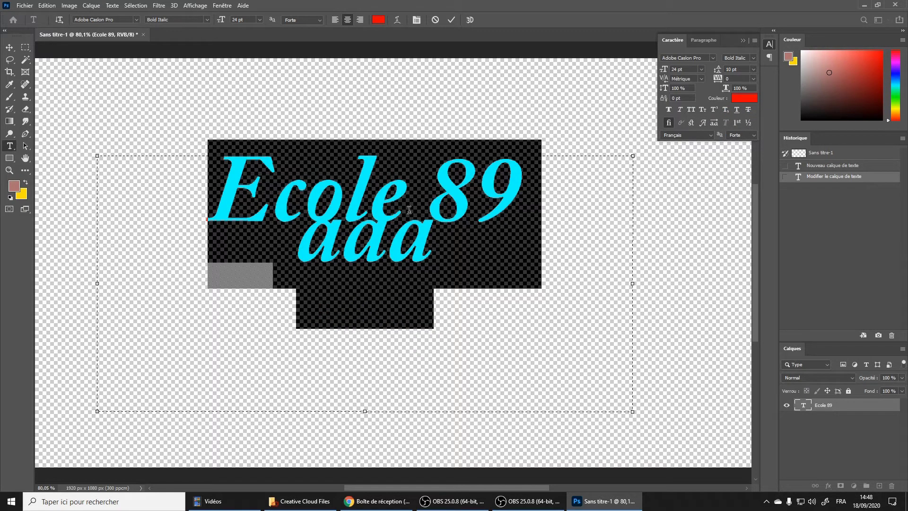
click(753, 70)
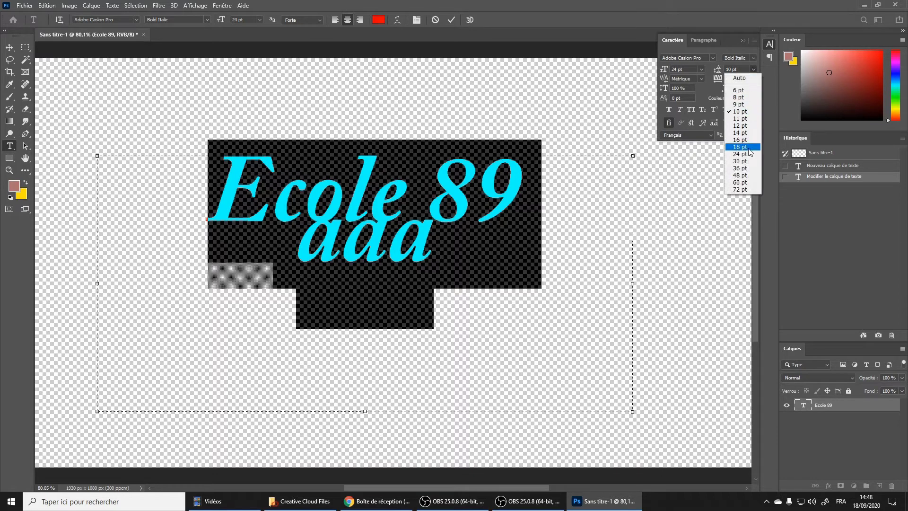
click(743, 178)
click(753, 70)
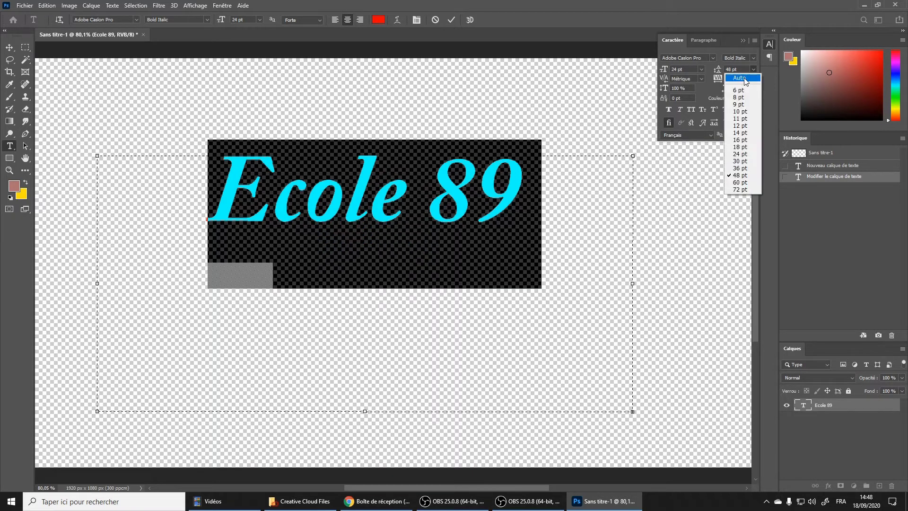
click(745, 78)
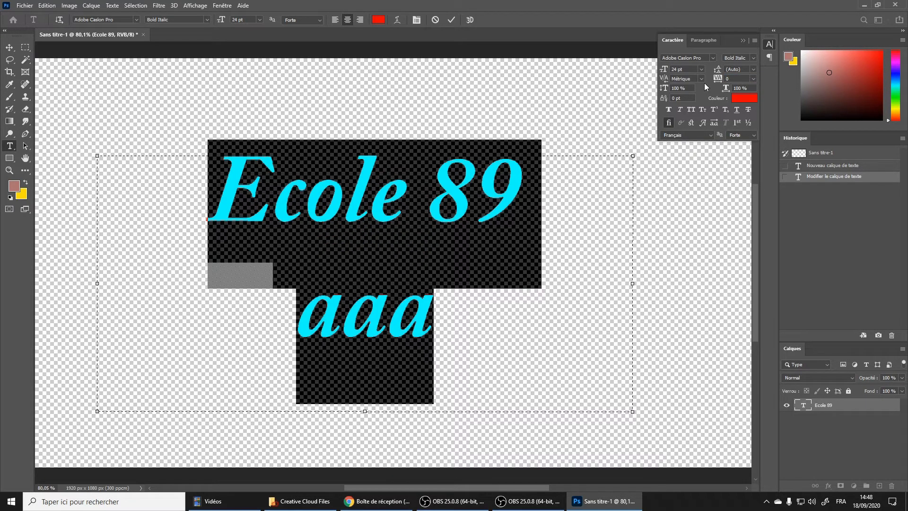
click(754, 78)
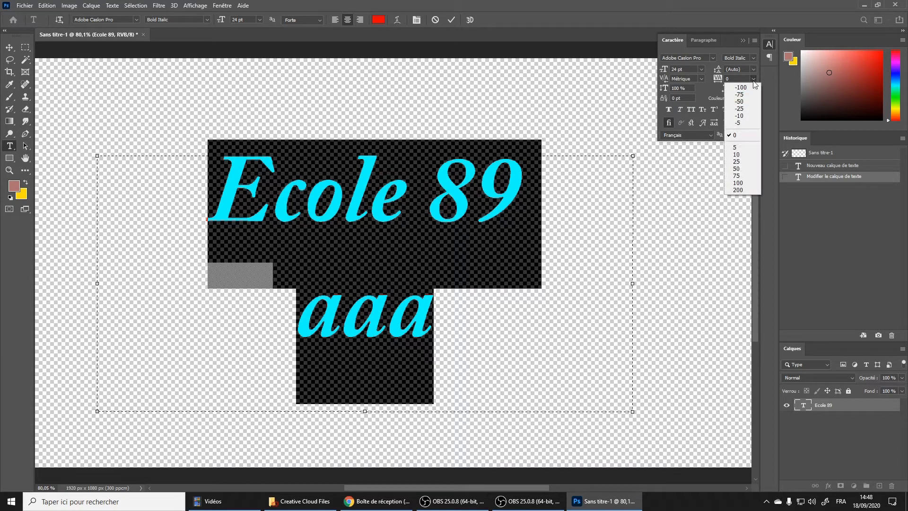
click(745, 162)
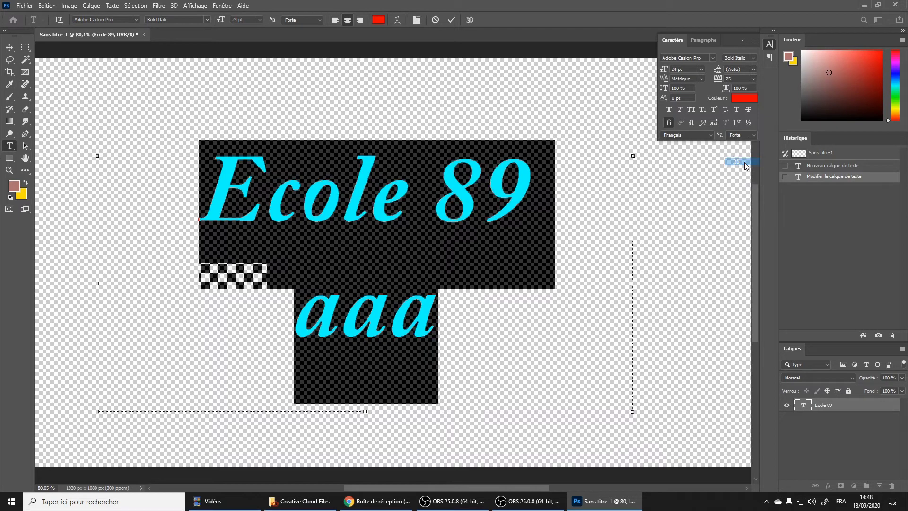
click(754, 78)
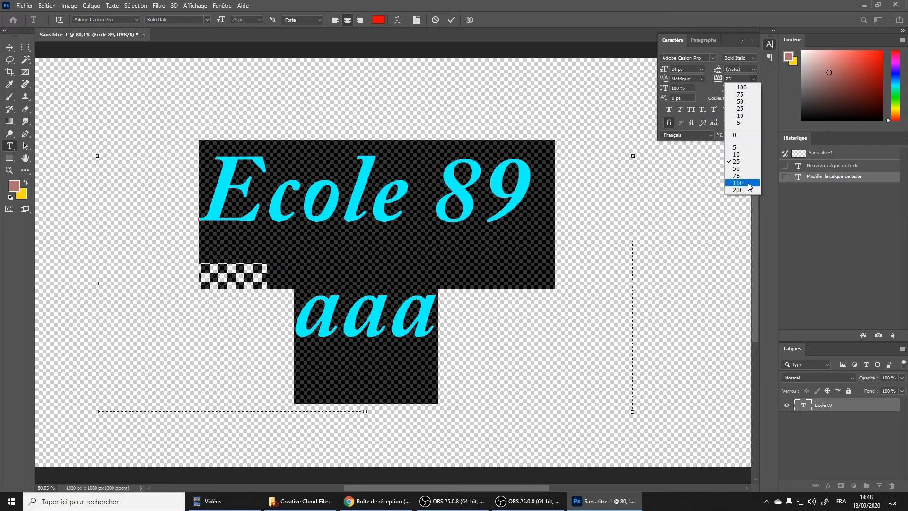
click(748, 185)
click(753, 79)
click(748, 136)
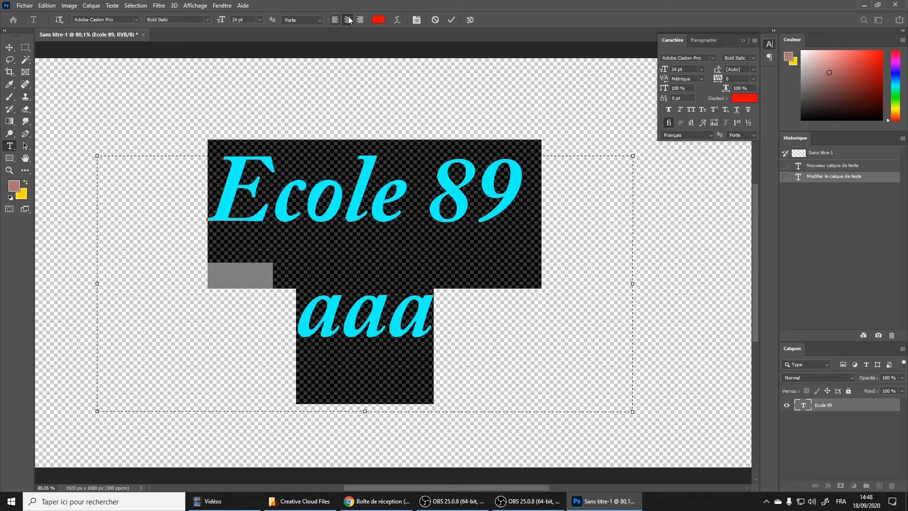
Commit the red 'Ecole 89' / 'aaa' text by selecting the Rectangular Marquee tool
click(25, 48)
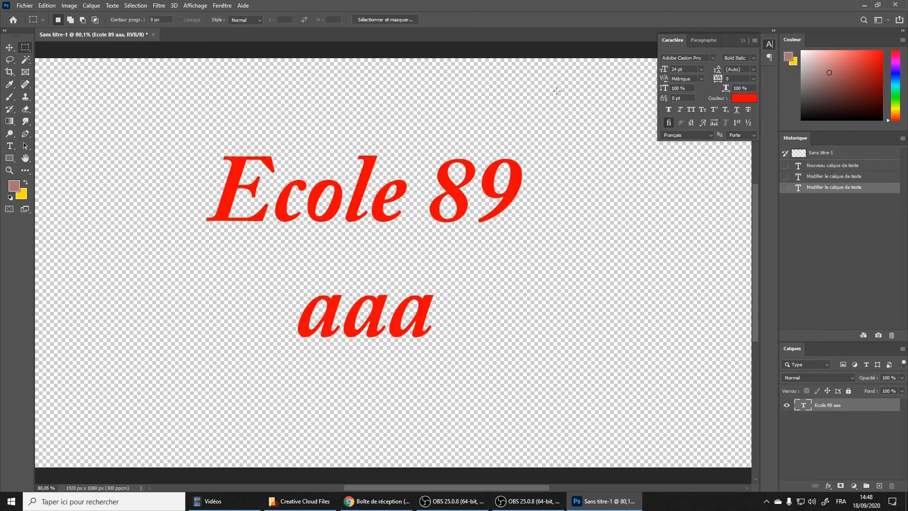